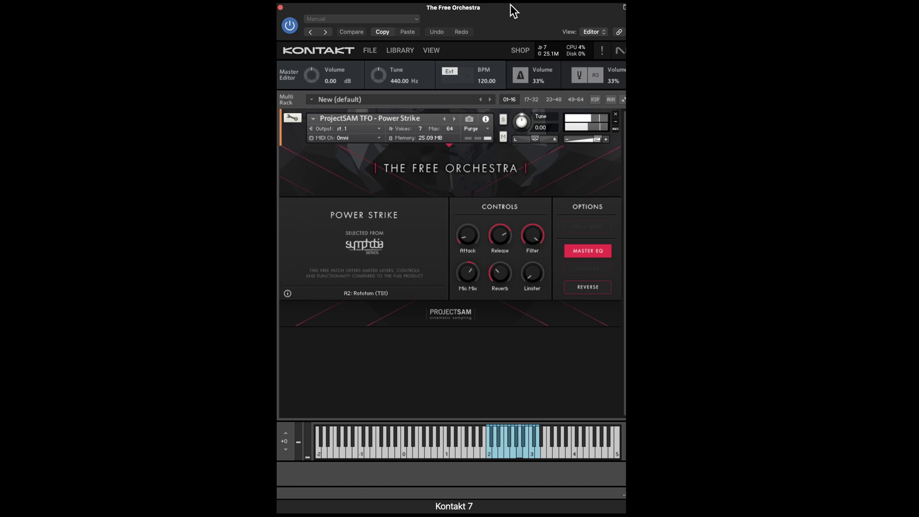
Step through The Free Orchestra instruments following Power Strike, auditioning Short Strings, Sordino Violins, Tongue in Cheek and Tutti Hits
{"action": "left_click", "coordinate": [453, 120]}
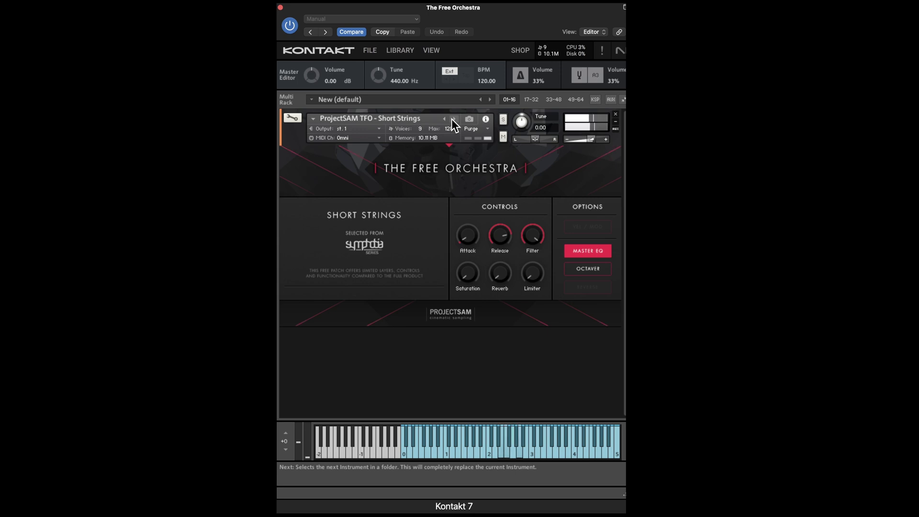
{"action": "left_click", "coordinate": [453, 120]}
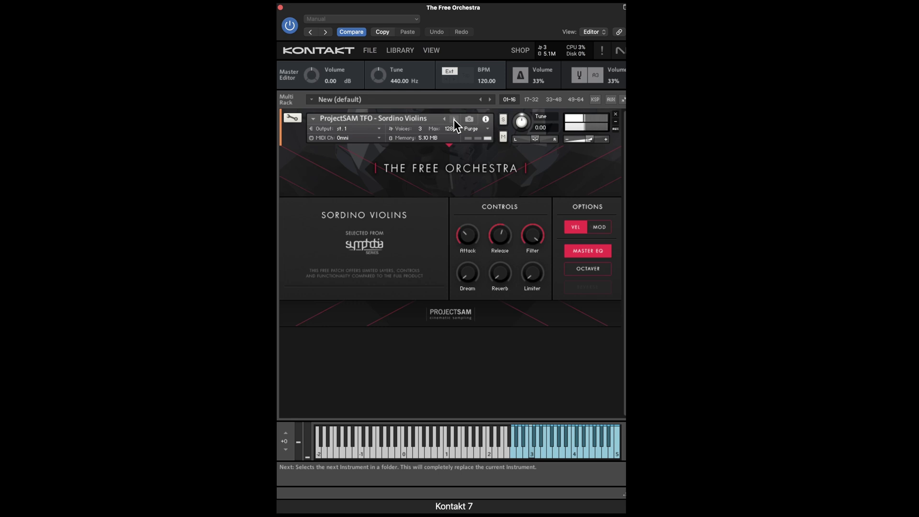
{"action": "left_click", "coordinate": [454, 120]}
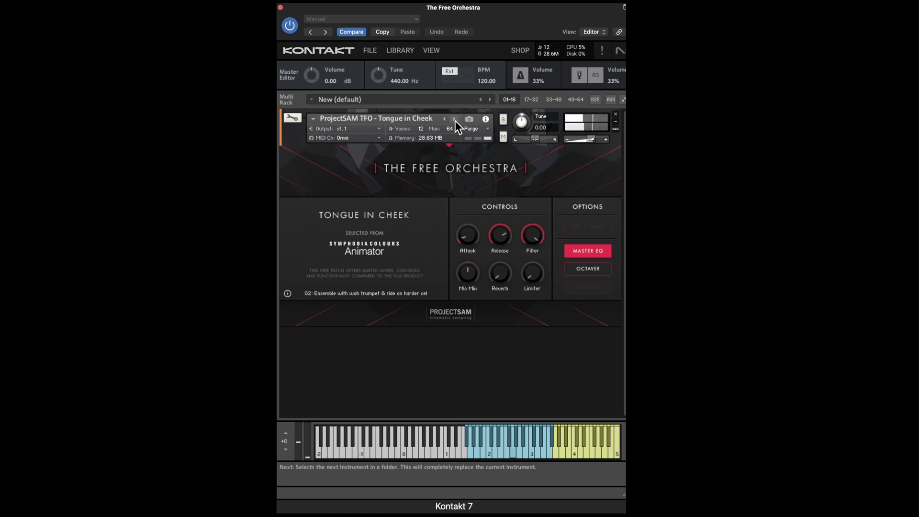
{"action": "left_click", "coordinate": [455, 120]}
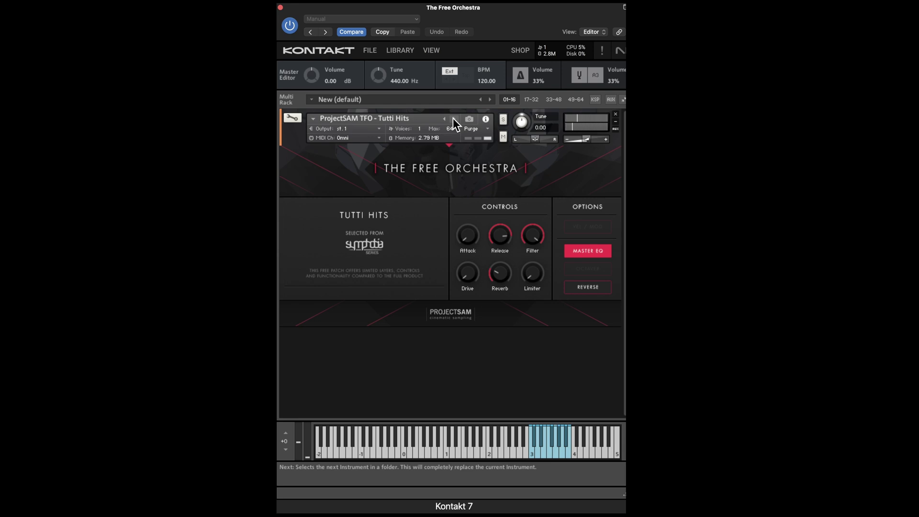
{"action": "left_click", "coordinate": [453, 118]}
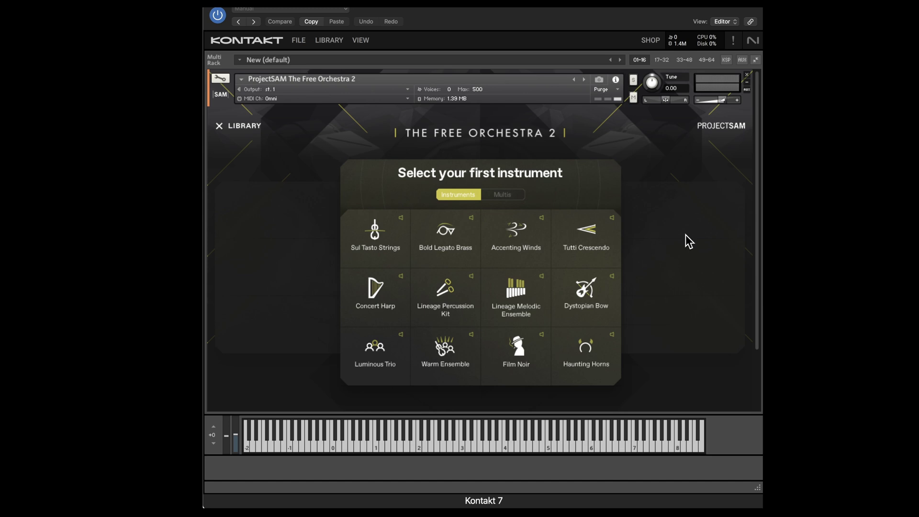
Load Sul Tasto Strings in The Free Orchestra 2, then replace it with Bold Legato Brass
{"action": "left_click", "coordinate": [376, 234]}
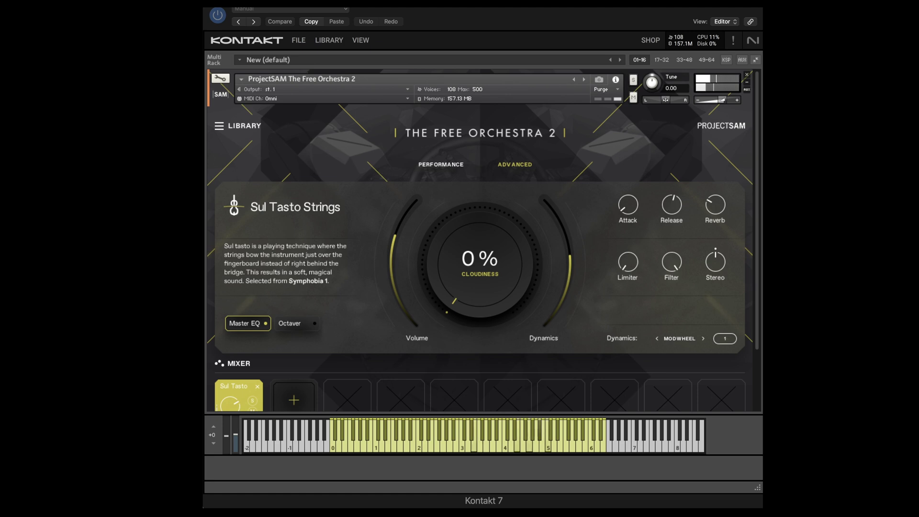
{"action": "left_click", "coordinate": [238, 125]}
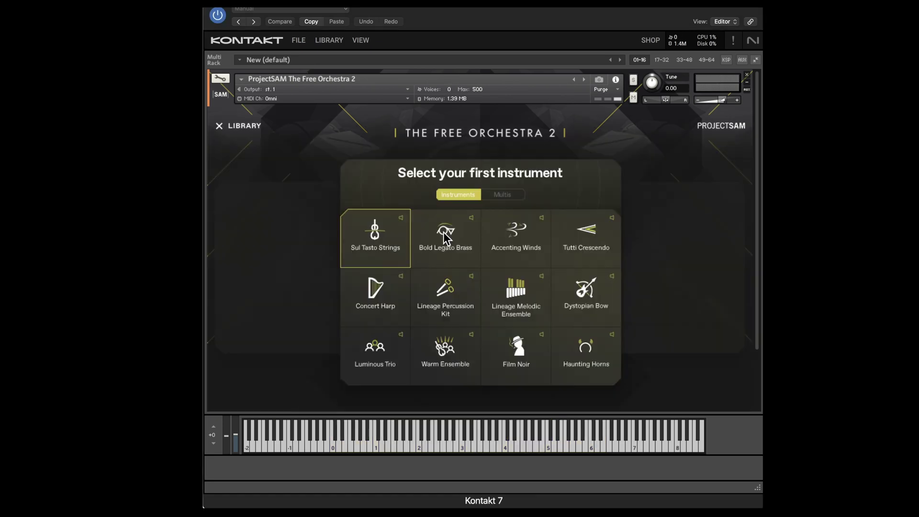
{"action": "left_click", "coordinate": [444, 232]}
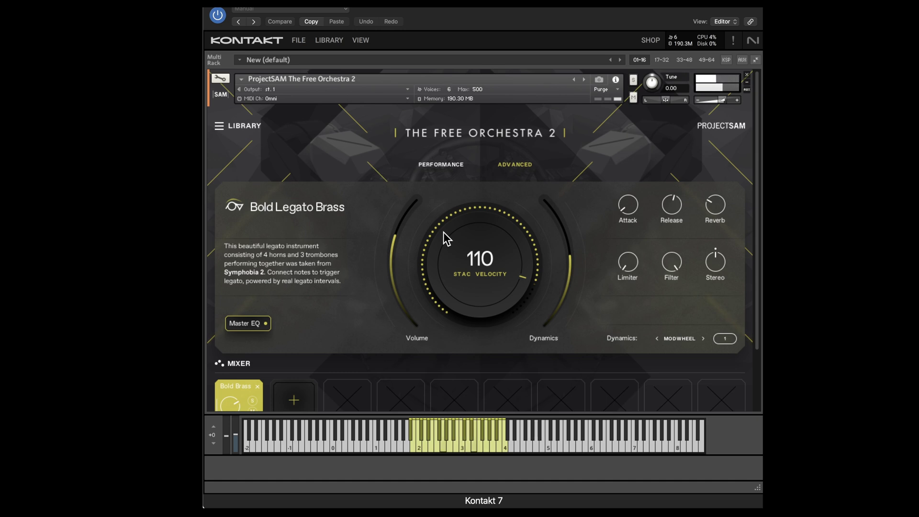
Remove Bold Legato Brass from the mixer and raise the Void Level of the Lineage Percussion Melodic Ensemble
{"action": "left_click", "coordinate": [257, 385]}
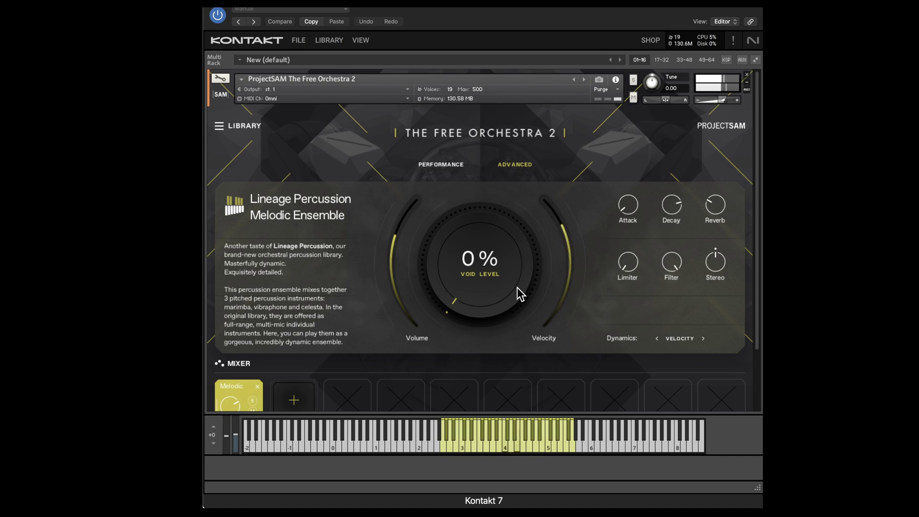
{"action": "left_click_drag", "start_coordinate": [517, 287], "coordinate": [477, 220]}
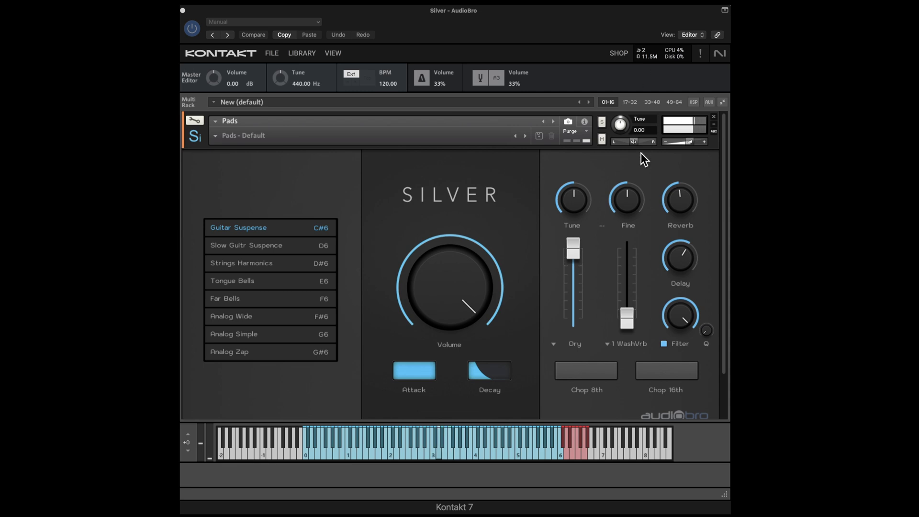
Audition Silver's Tongue Bells pad, the Silver Tongue instrument, and the Simple Bass sound of the Bass instrument
{"action": "left_click", "coordinate": [254, 282]}
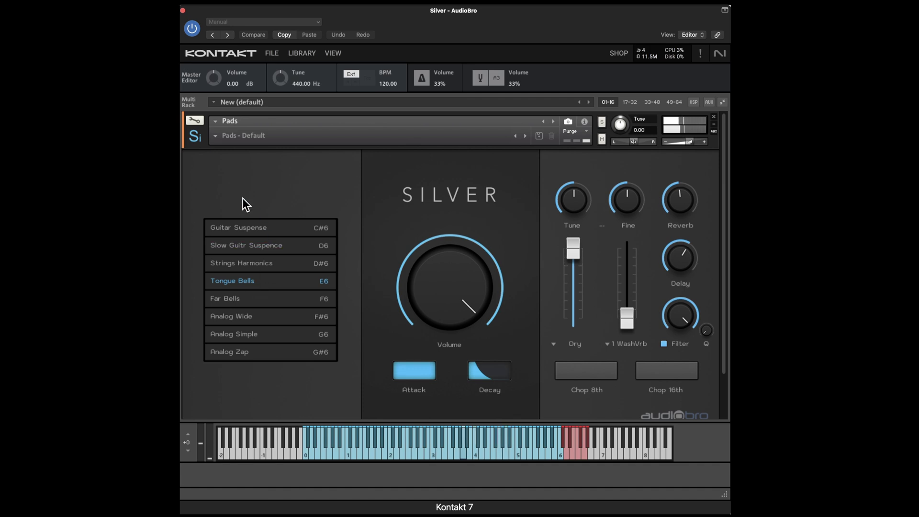
{"action": "left_click", "coordinate": [554, 122]}
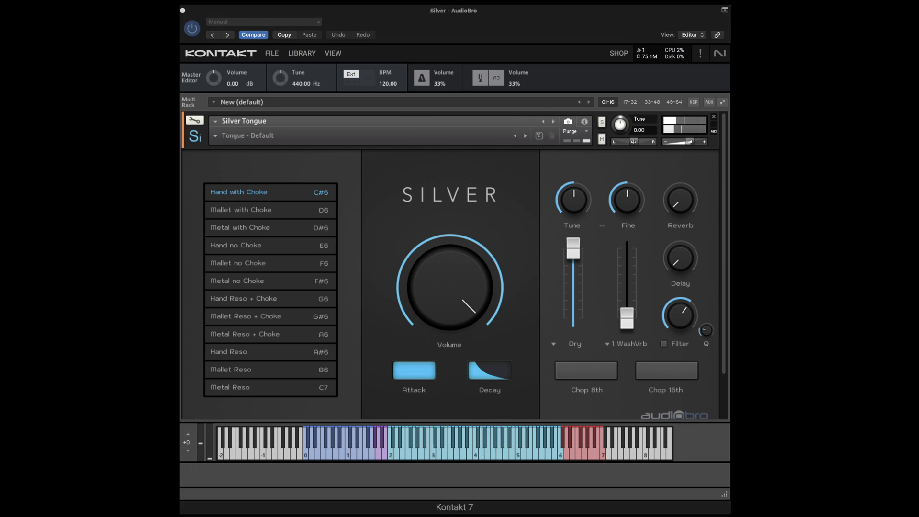
{"action": "left_click", "coordinate": [553, 122]}
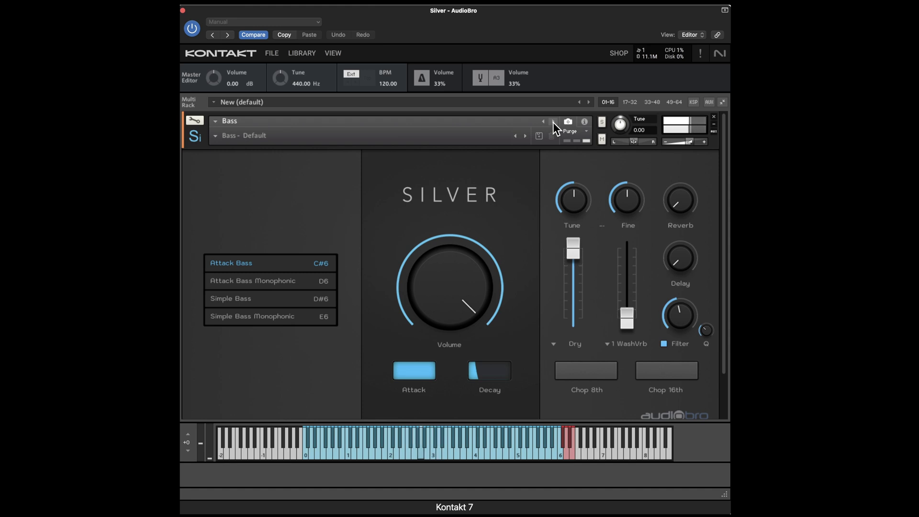
{"action": "left_click", "coordinate": [265, 298]}
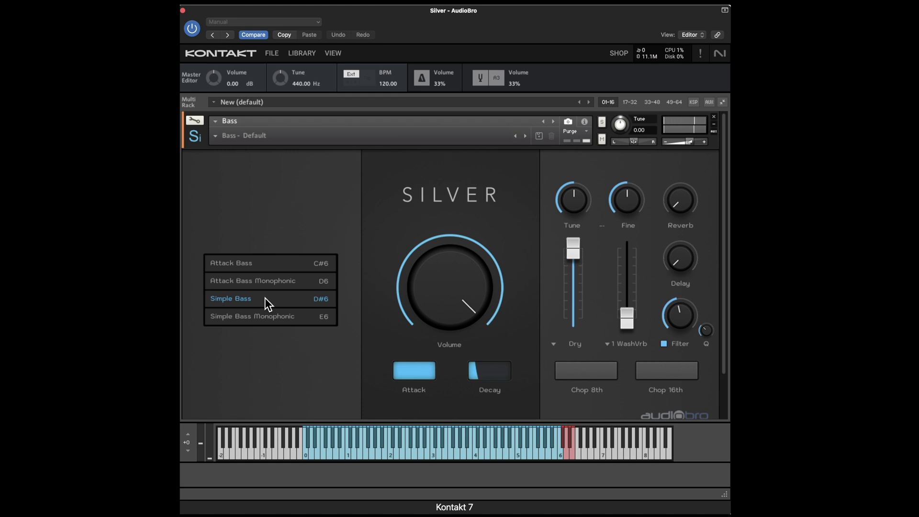
Load Silver's Pads instrument with the Chopped 8th snapshot, then switch to the Bowls instrument with the Grunge snapshot
{"action": "left_click", "coordinate": [553, 122]}
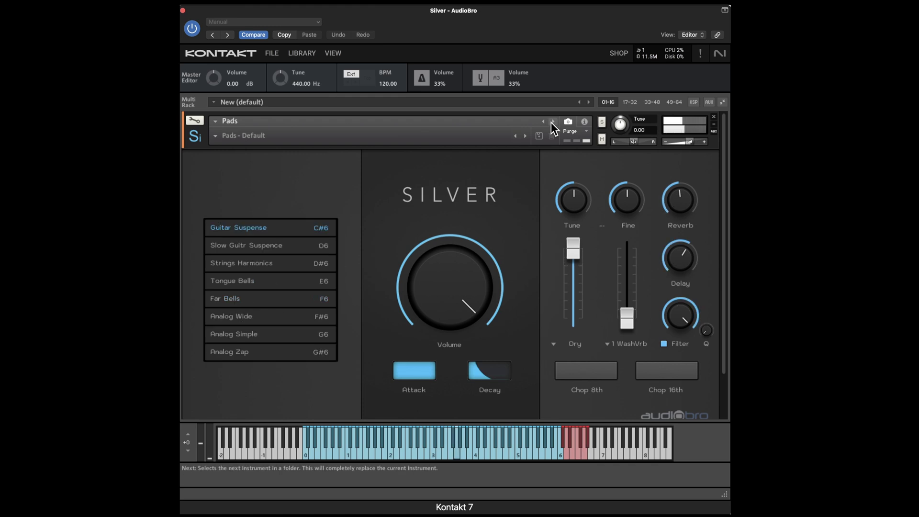
{"action": "left_click", "coordinate": [218, 136]}
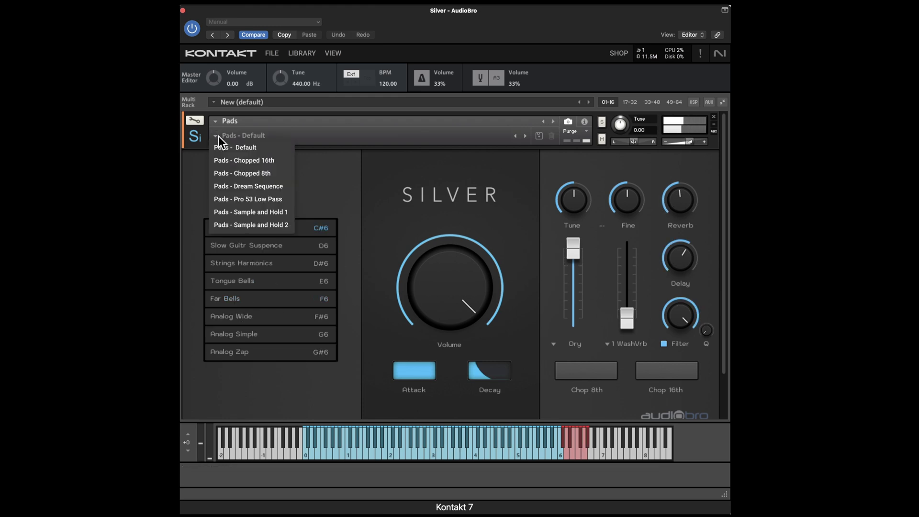
{"action": "left_click", "coordinate": [254, 175]}
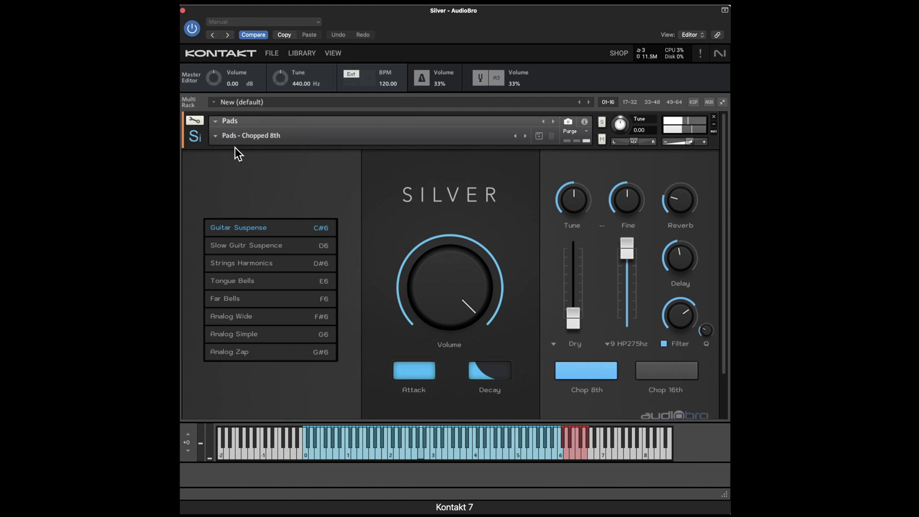
{"action": "left_click", "coordinate": [217, 122]}
{"action": "left_click", "coordinate": [249, 162]}
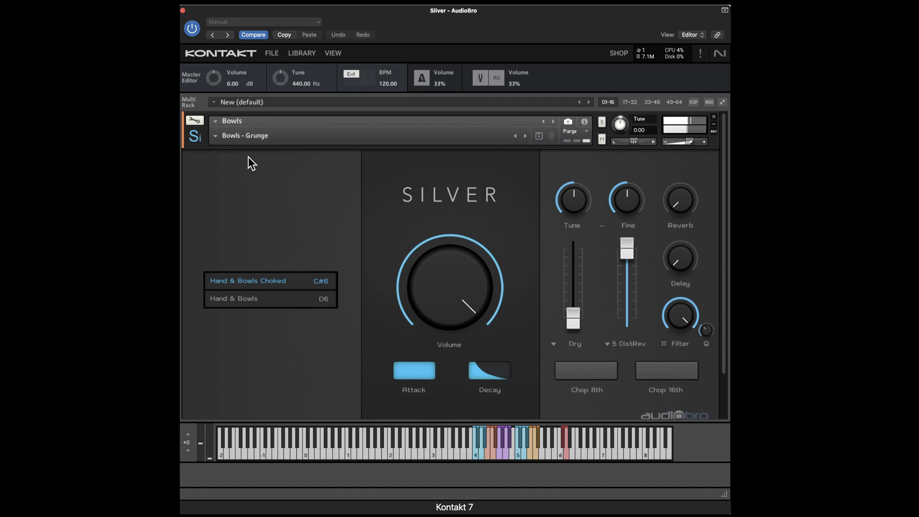
Load the Silver Tongue instrument and select the Mallet Reso + Choke articulation, followed by Hand Reso + Choke
{"action": "left_click", "coordinate": [217, 122]}
{"action": "left_click", "coordinate": [251, 283]}
{"action": "left_click", "coordinate": [242, 318]}
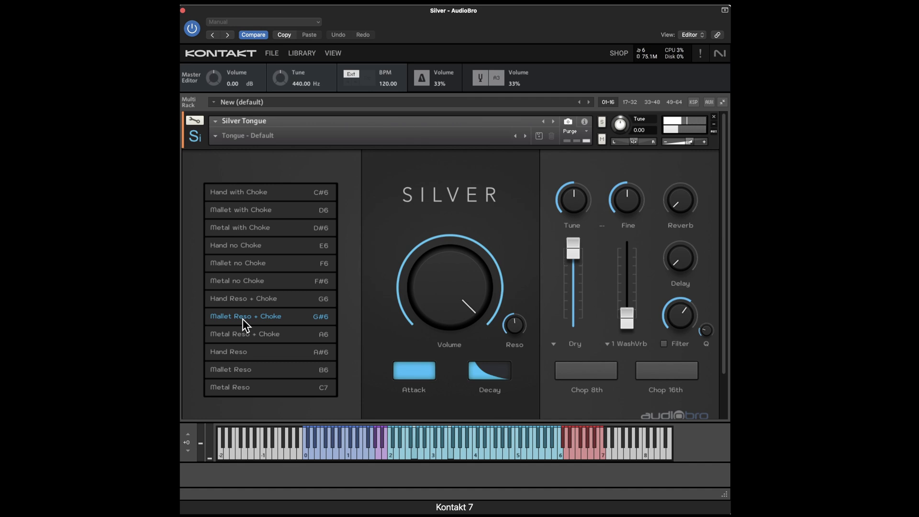
{"action": "left_click", "coordinate": [254, 299]}
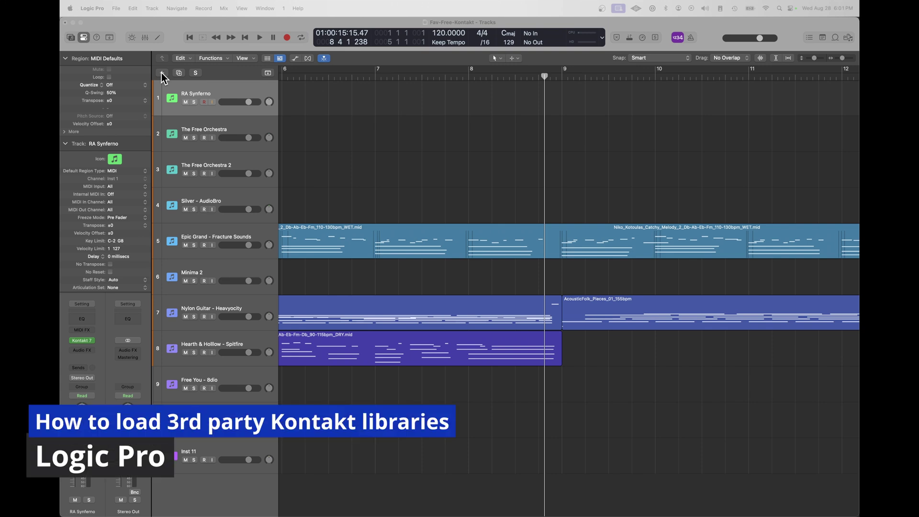
Create one new software instrument track in Logic Pro with Kontakt 7 as its instrument
{"action": "left_click", "coordinate": [162, 72]}
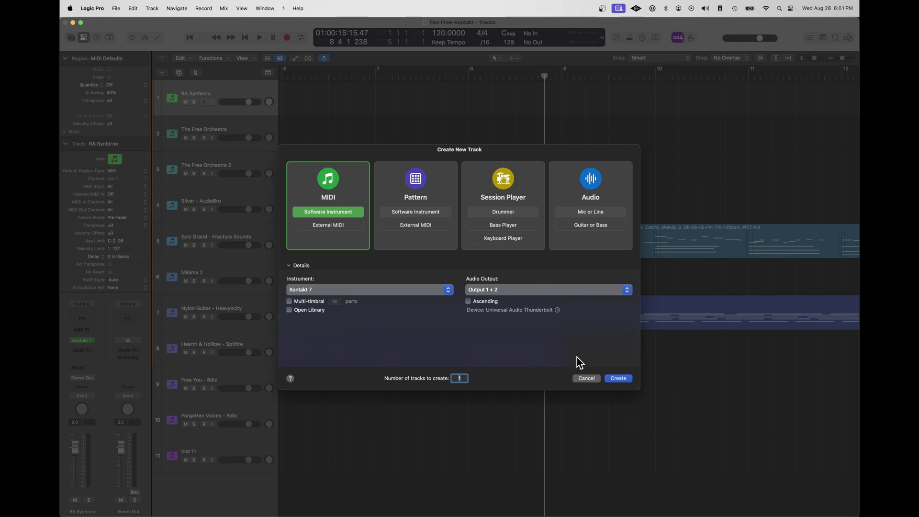
{"action": "left_click", "coordinate": [622, 378]}
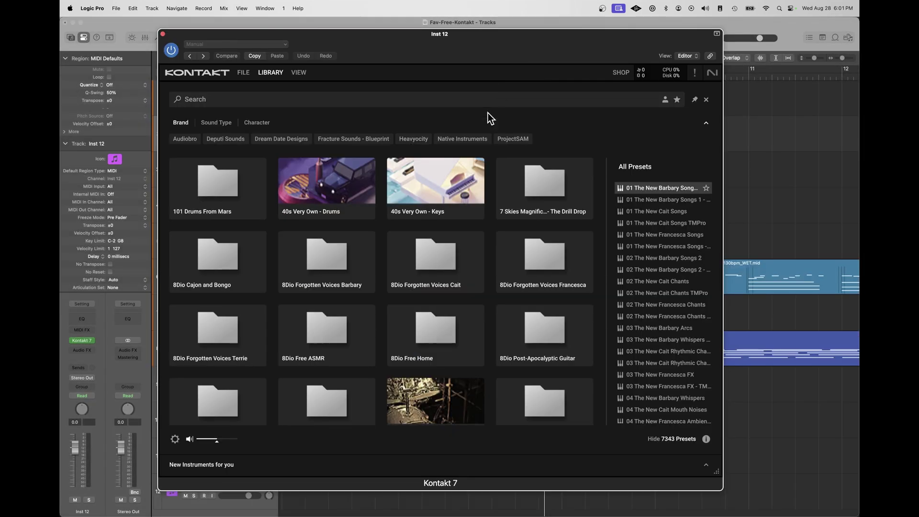
Browse the full Kontakt library, filter it by the Audiobro and Heavyocity brands, and list the Foundations - Nylon Guitar presets
{"action": "scroll", "coordinate": [426, 263], "scroll_direction": "down", "scroll_amount": 15}
{"action": "scroll", "coordinate": [426, 263], "scroll_direction": "down", "scroll_amount": 15}
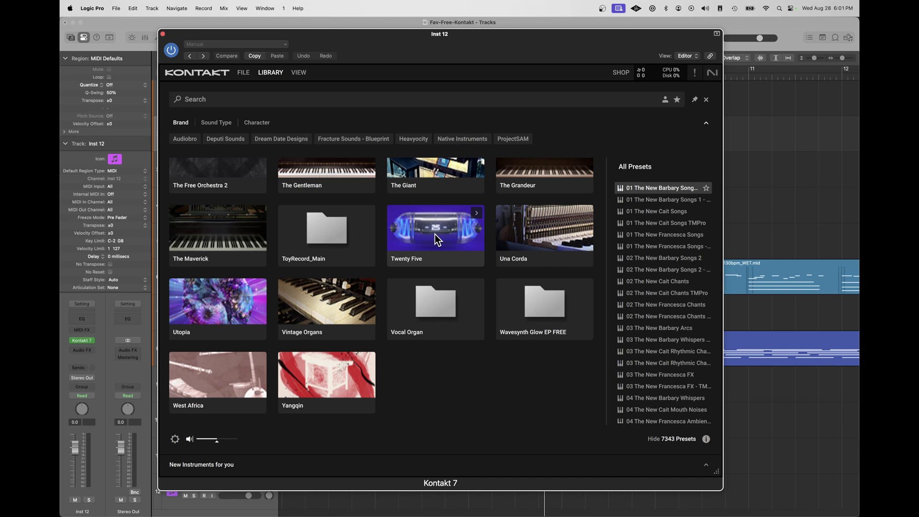
{"action": "scroll", "coordinate": [435, 234], "scroll_direction": "up", "scroll_amount": 20}
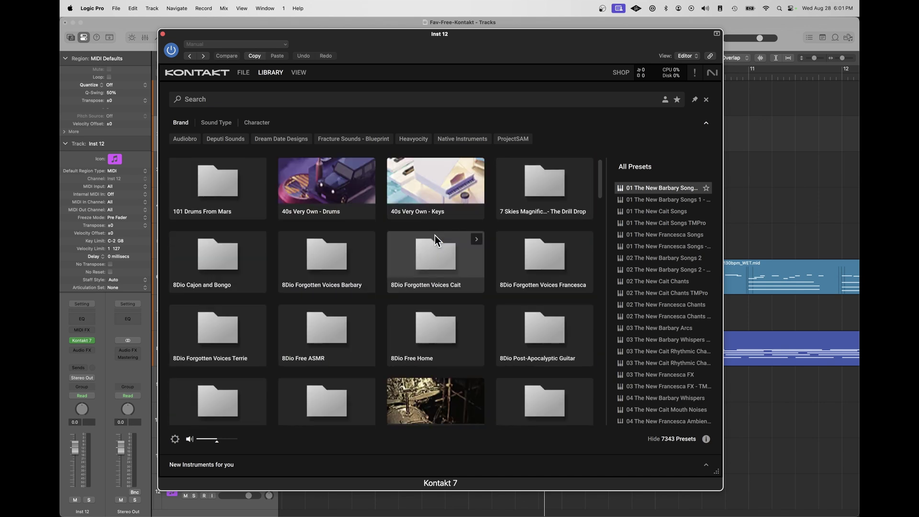
{"action": "left_click", "coordinate": [184, 140]}
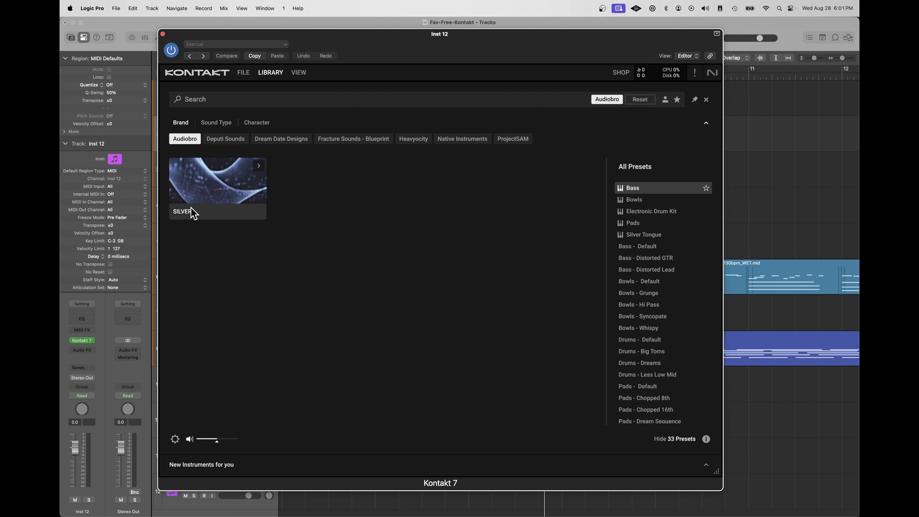
{"action": "left_click", "coordinate": [419, 140]}
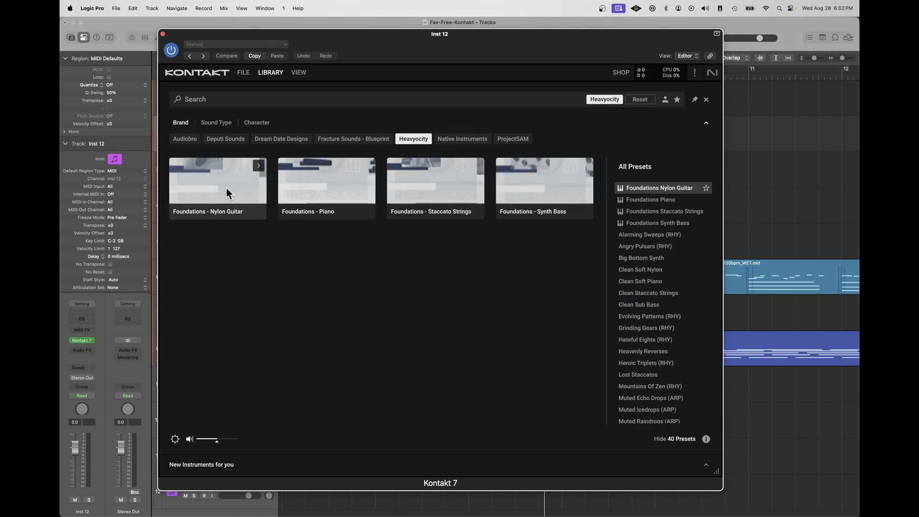
{"action": "left_click", "coordinate": [214, 183]}
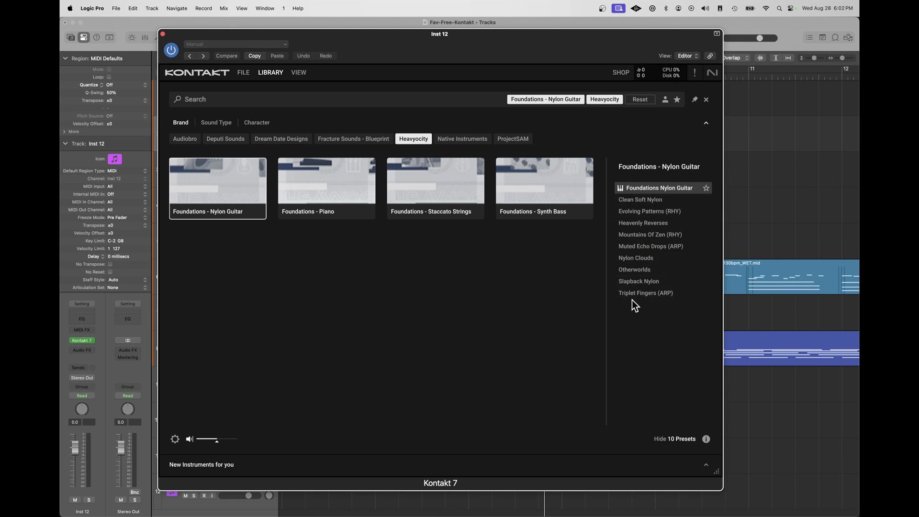
Filter the library by the ProjectSAM brand and look through the presets of The Free Orchestra 2 and The Free Orchestra
{"action": "left_click", "coordinate": [518, 138]}
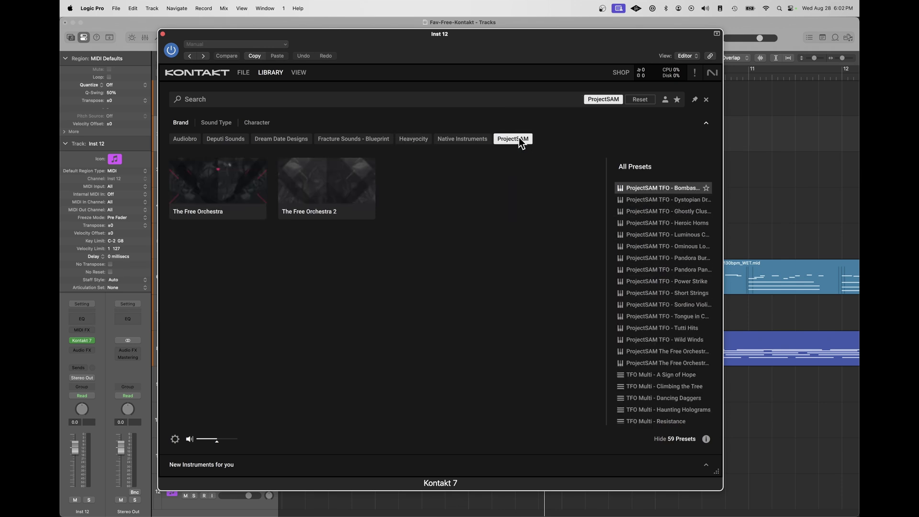
{"action": "left_click", "coordinate": [233, 190]}
{"action": "left_click", "coordinate": [329, 195]}
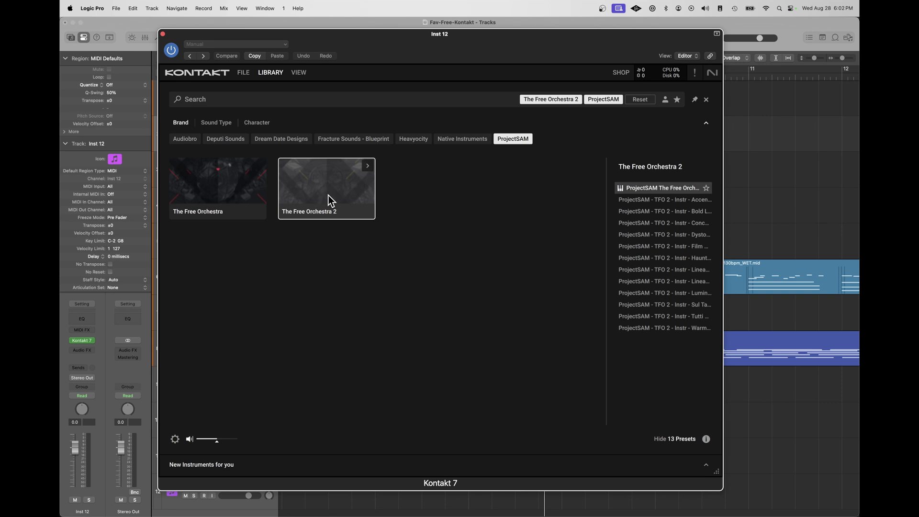
{"action": "left_click", "coordinate": [229, 182]}
{"action": "scroll", "coordinate": [662, 320], "scroll_direction": "down", "scroll_amount": 10}
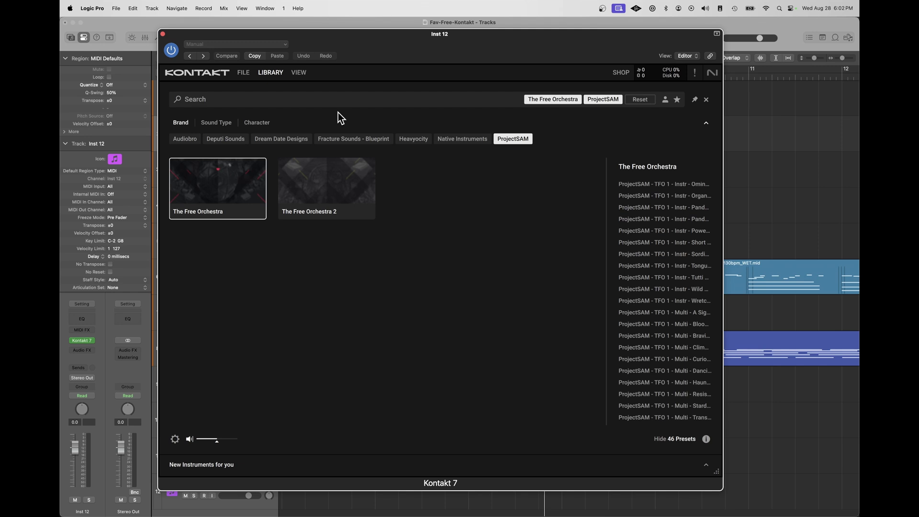
Load MINIMA 2.nki from the Minima 2 folder in Music's NI-Kontakt Custom Sounds, and hide Kontakt's side browser
{"action": "left_click", "coordinate": [245, 74]}
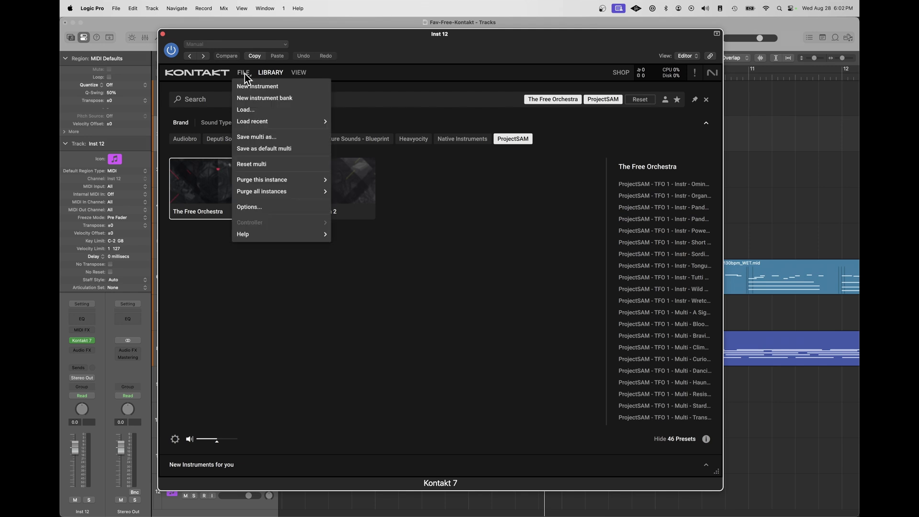
{"action": "left_click", "coordinate": [247, 111]}
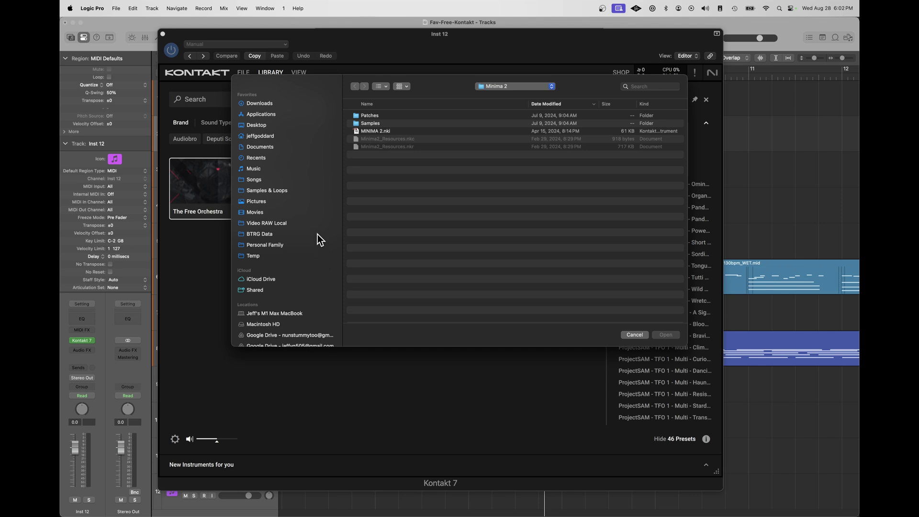
{"action": "left_click", "coordinate": [258, 170]}
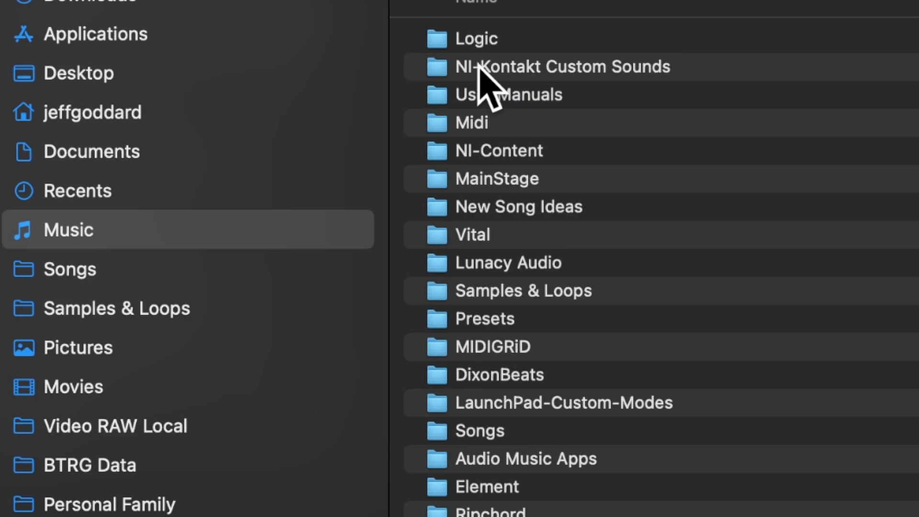
{"action": "double_click", "coordinate": [611, 68]}
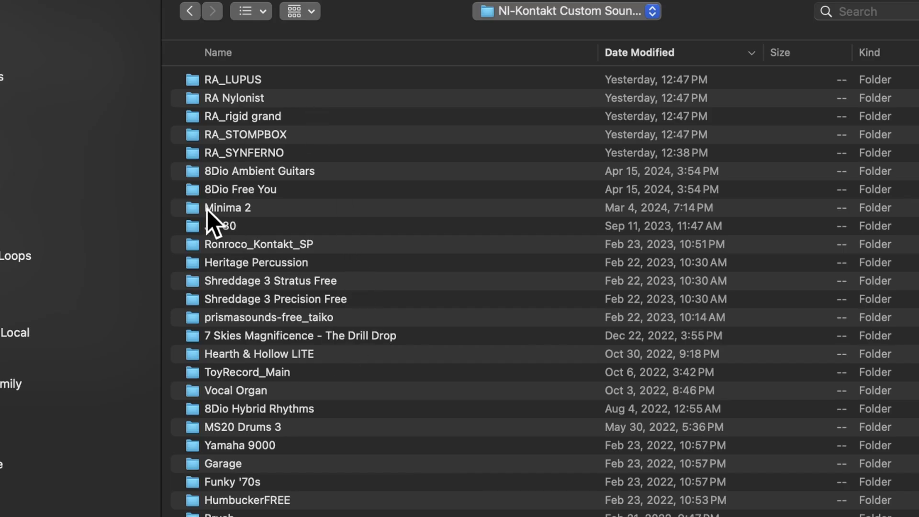
{"action": "double_click", "coordinate": [229, 208]}
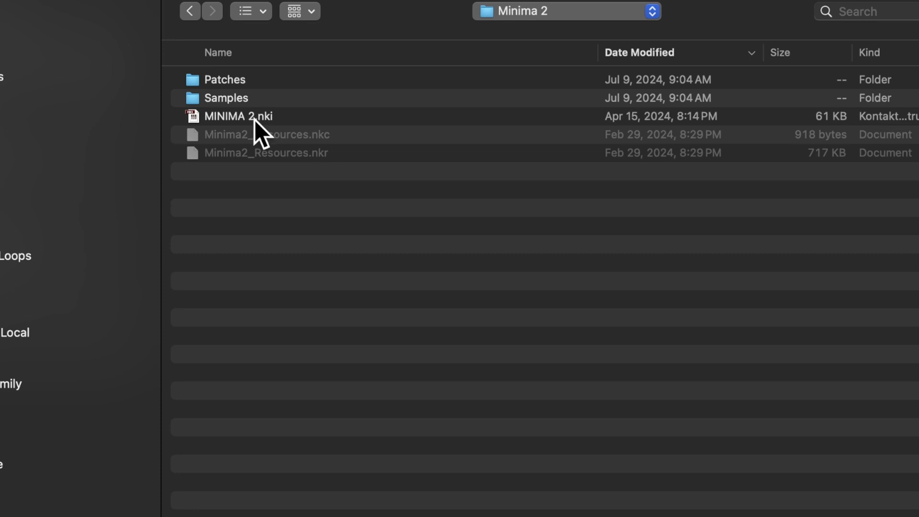
{"action": "left_click", "coordinate": [250, 116]}
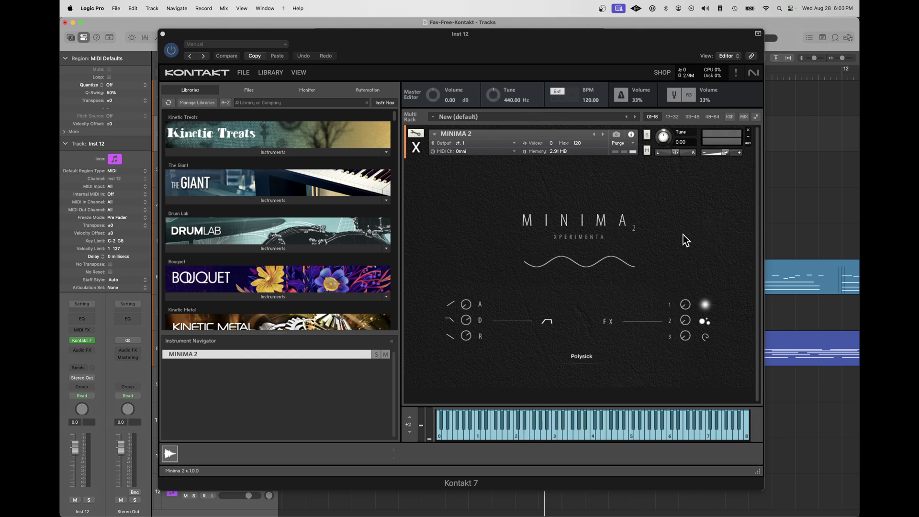
{"action": "key", "text": "F1"}
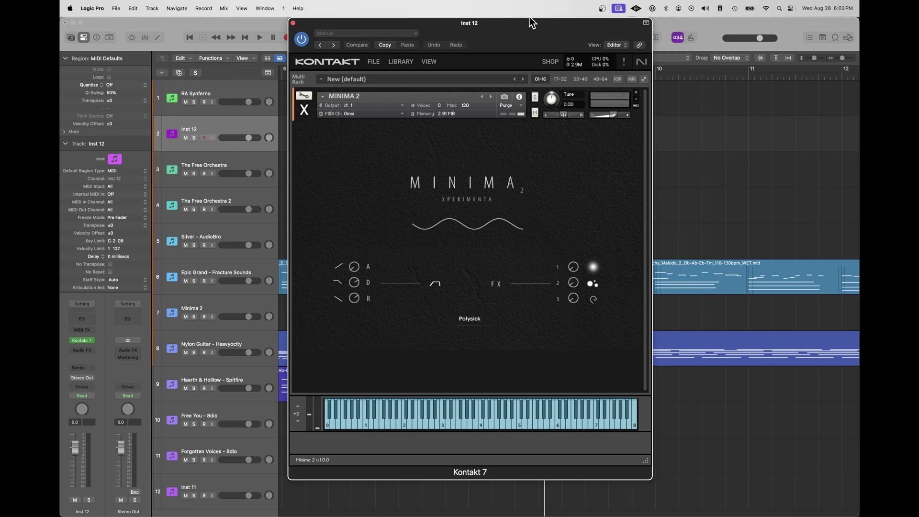
Return to Kontakt's library browser and clear the ProjectSAM brand filter
{"action": "left_click", "coordinate": [402, 62]}
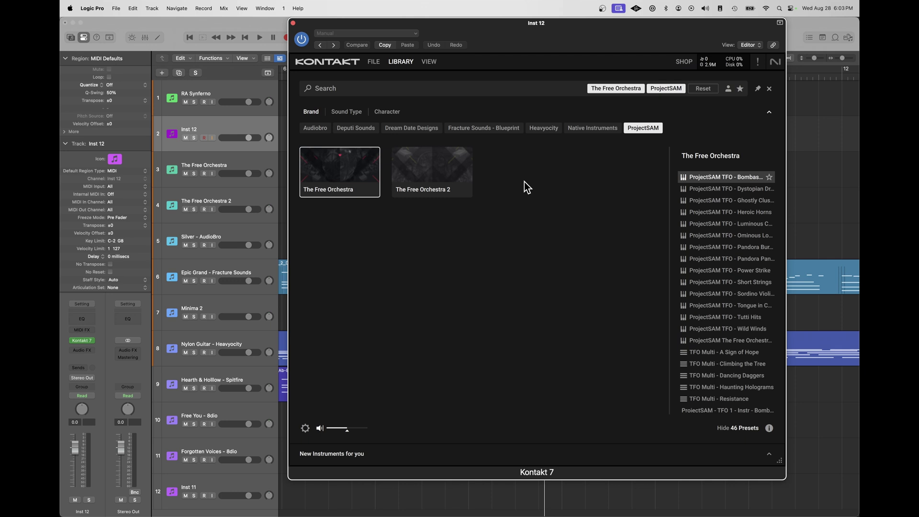
{"action": "left_click", "coordinate": [641, 127]}
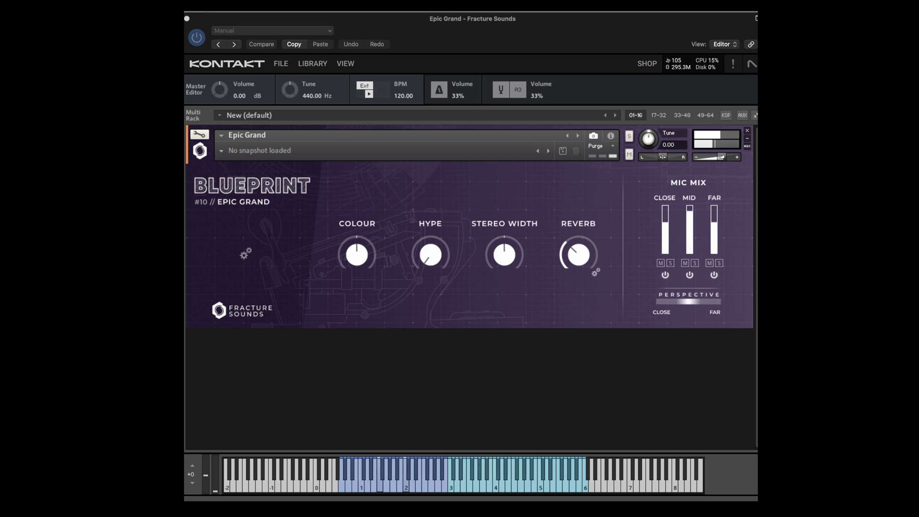
Turn up the Hype amount of the Epic Grand instrument
{"action": "left_click_drag", "start_coordinate": [434, 253], "coordinate": [438, 225]}
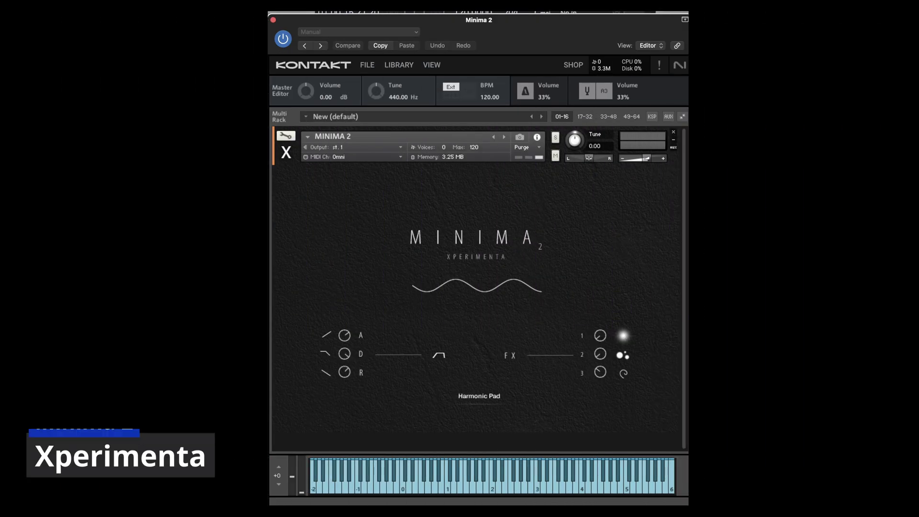
Look through the Keyboards presets of Minima 2, highlight Rehearsal Piano, and return to the instrument's main view
{"action": "left_click", "coordinate": [484, 395]}
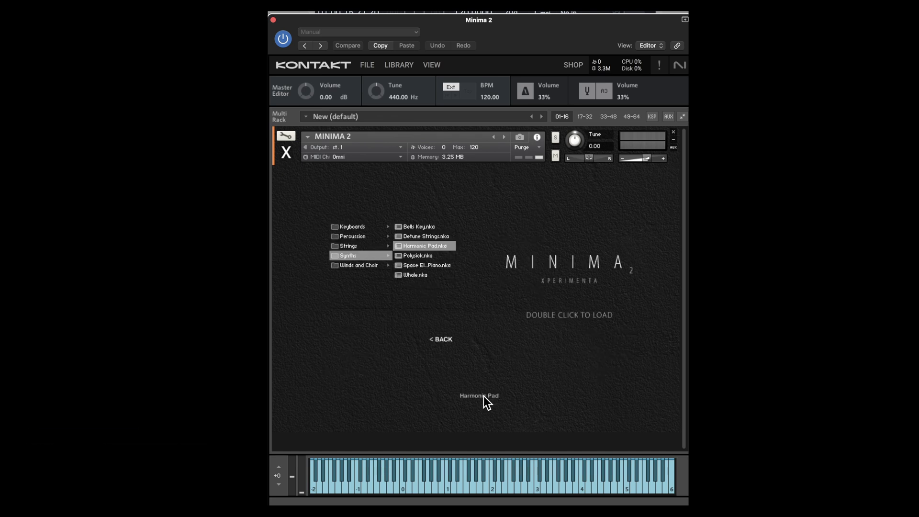
{"action": "left_click", "coordinate": [360, 227]}
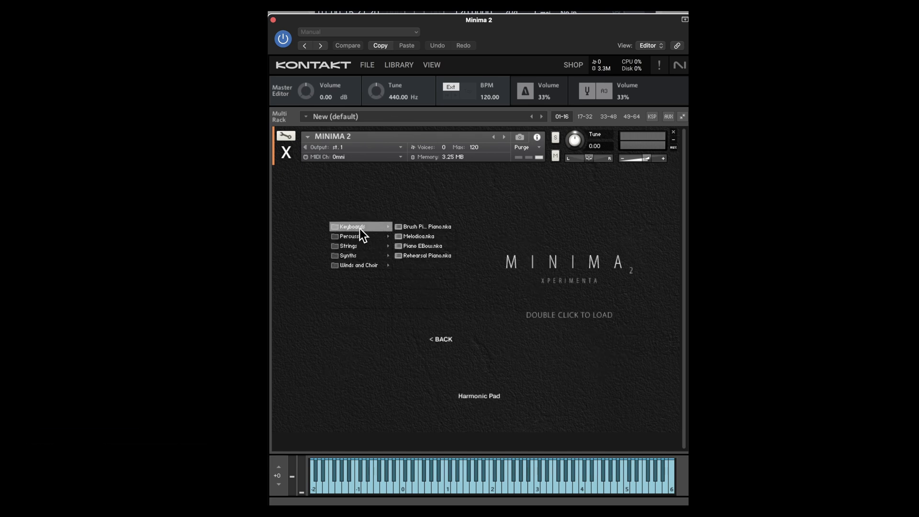
{"action": "left_click", "coordinate": [439, 255]}
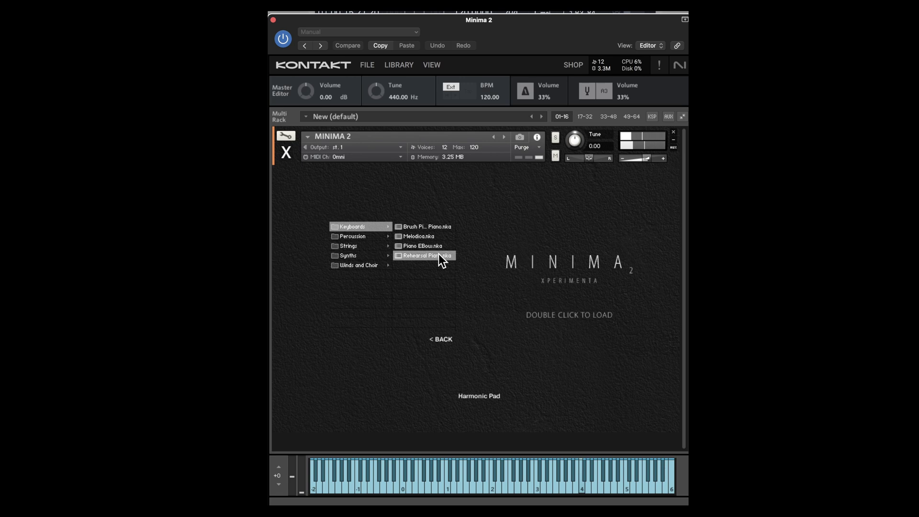
{"action": "left_click", "coordinate": [436, 338]}
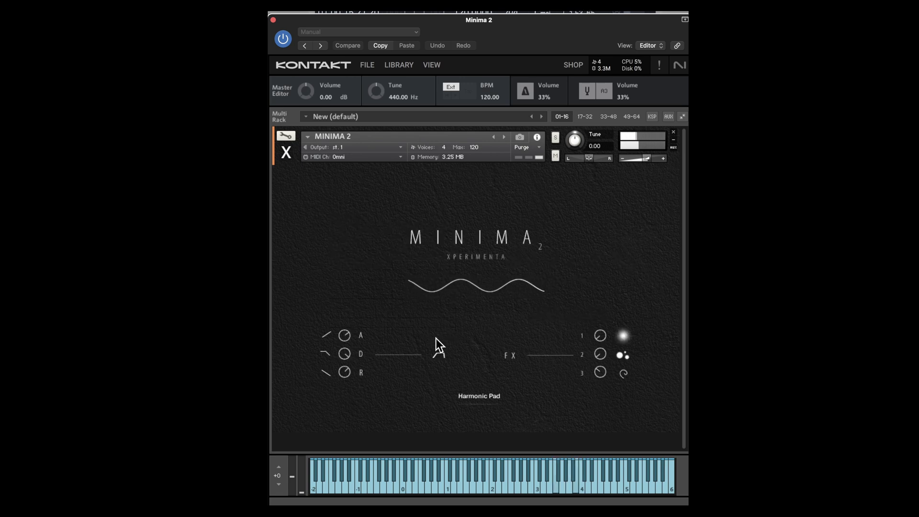
{"action": "left_click", "coordinate": [555, 156]}
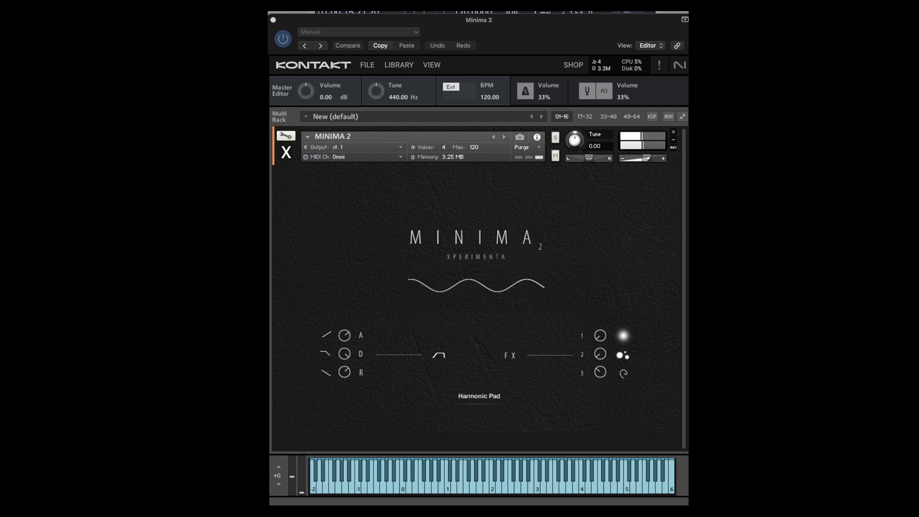
{"action": "left_click", "coordinate": [556, 155]}
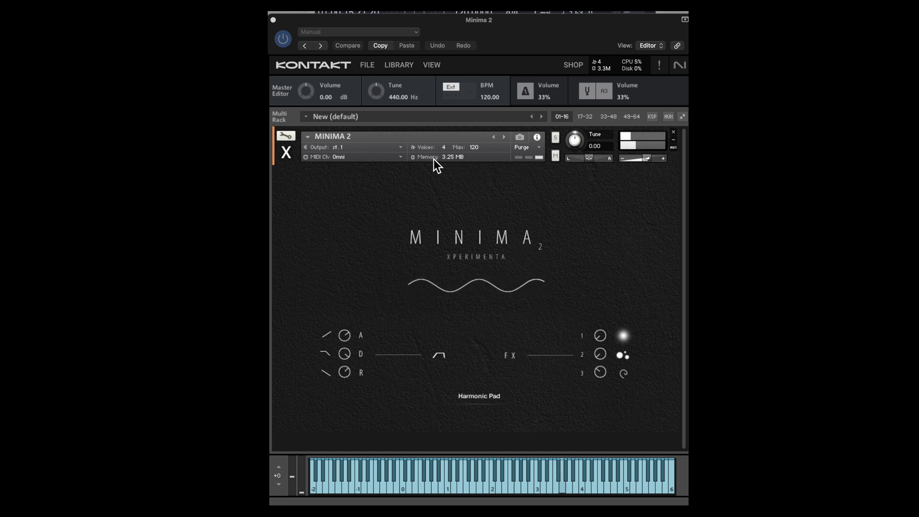
Load the Amped Guitar preset in Minima 2, followed by Detune Strings and Whale
{"action": "left_click", "coordinate": [487, 397]}
{"action": "double_click", "coordinate": [429, 223]}
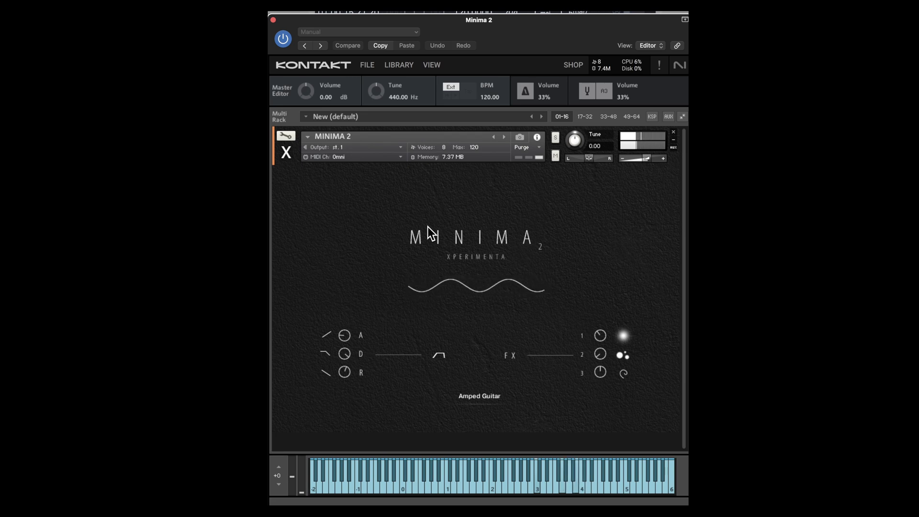
{"action": "left_click", "coordinate": [436, 242]}
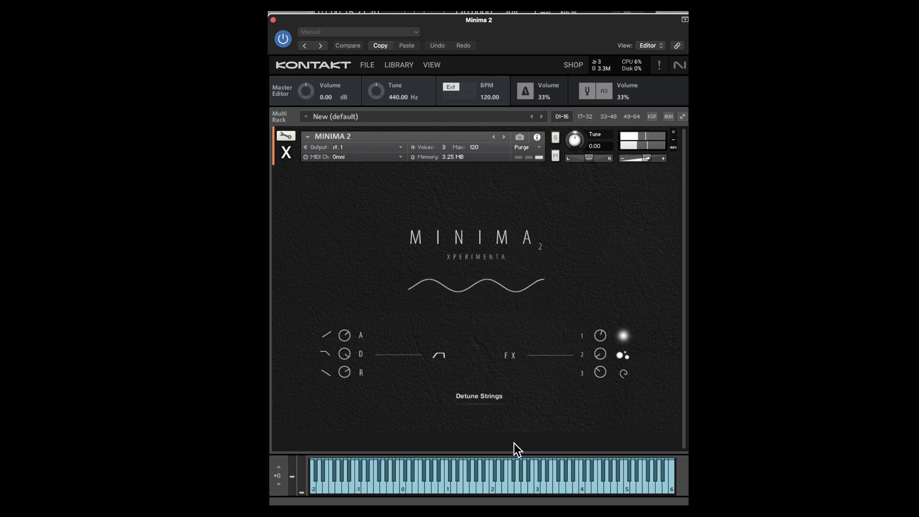
{"action": "left_click", "coordinate": [486, 396]}
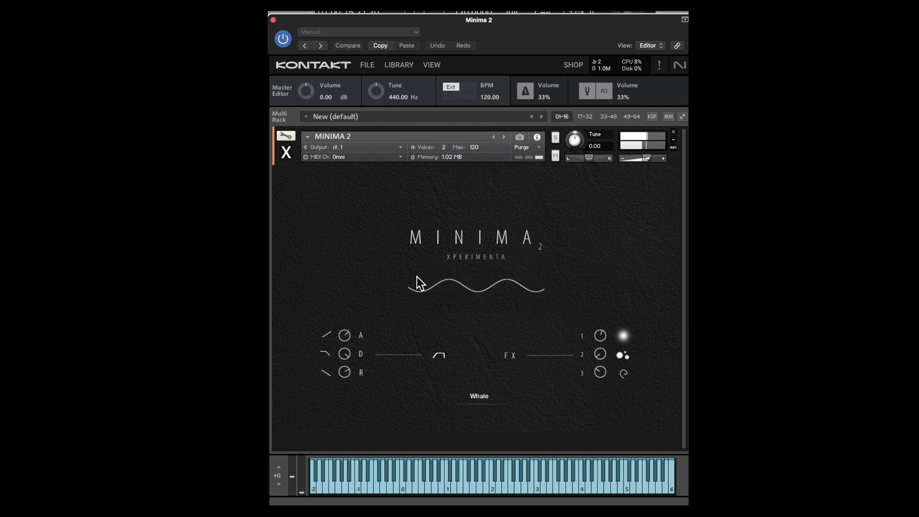
{"action": "left_click", "coordinate": [418, 282]}
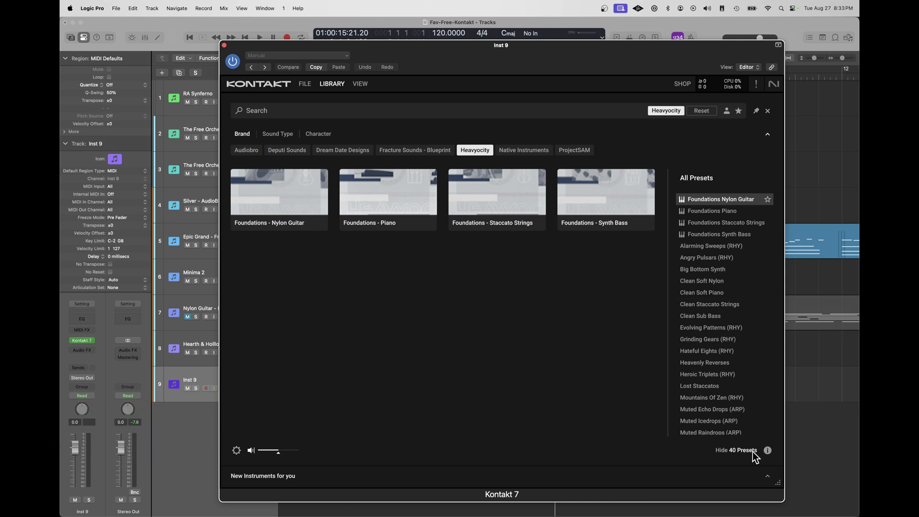
Look through the complete list of Heavyocity presets and close the Kontakt window
{"action": "scroll", "coordinate": [709, 339], "scroll_direction": "down", "scroll_amount": 10}
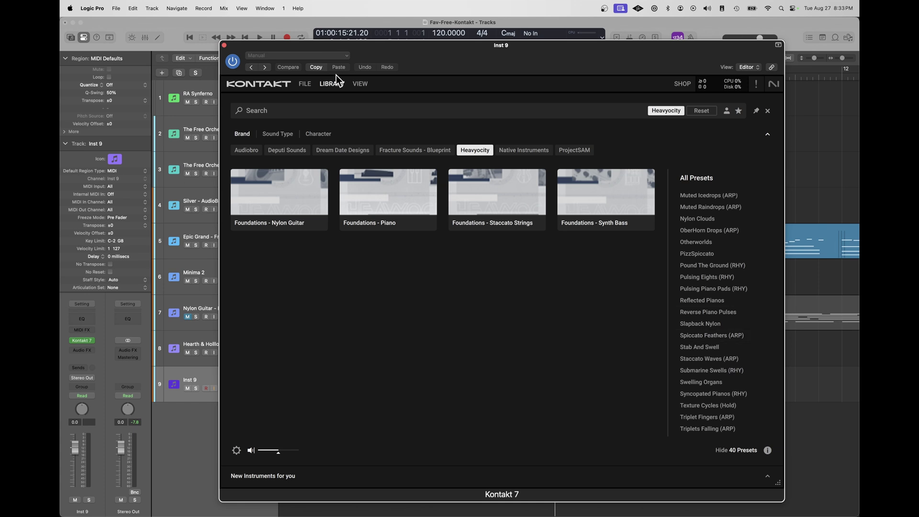
{"action": "left_click", "coordinate": [224, 45]}
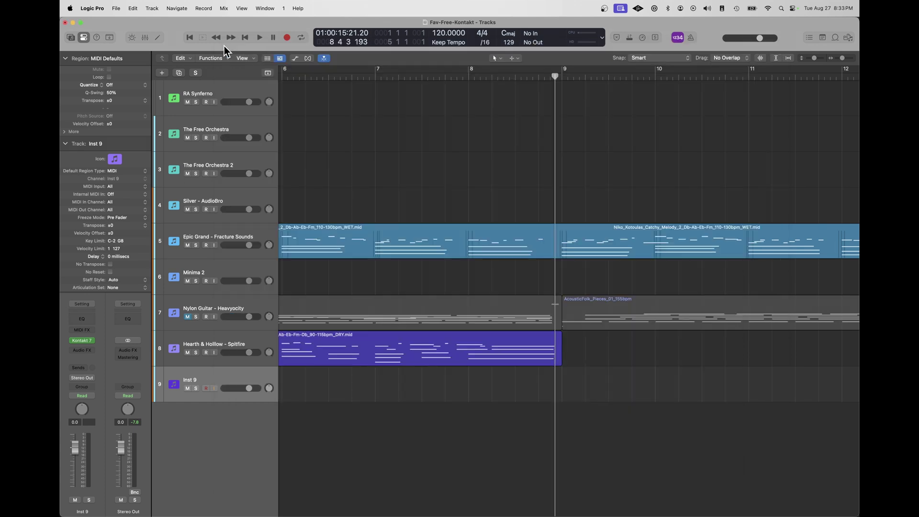
On the Nylon Guitar - Heavyocity track, pan the Foundations guitar layer to 16 R and turn up the Texture level
{"action": "left_click", "coordinate": [230, 313]}
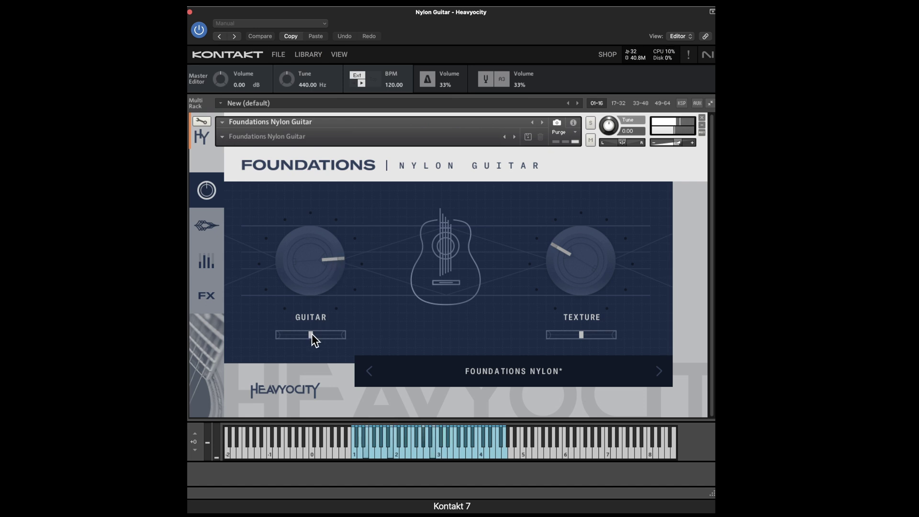
{"action": "left_click_drag", "start_coordinate": [311, 334], "coordinate": [313, 333]}
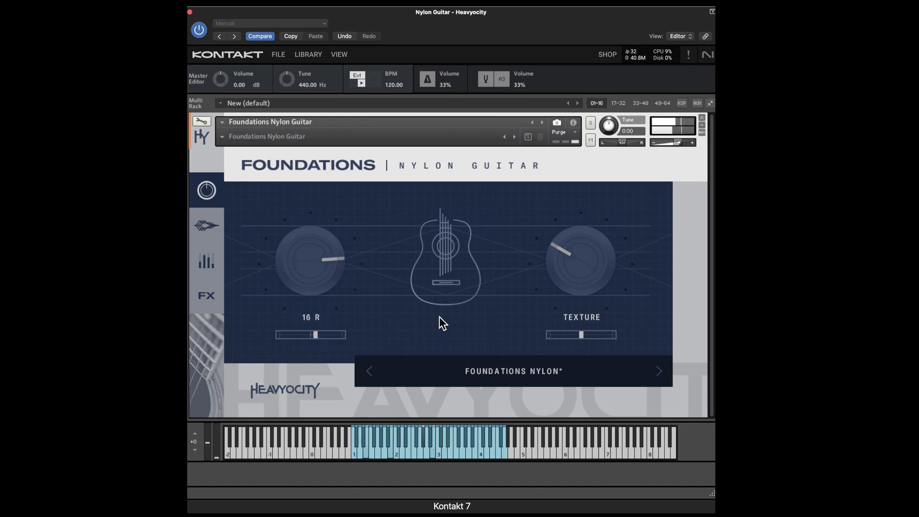
{"action": "left_click_drag", "start_coordinate": [565, 251], "coordinate": [590, 212]}
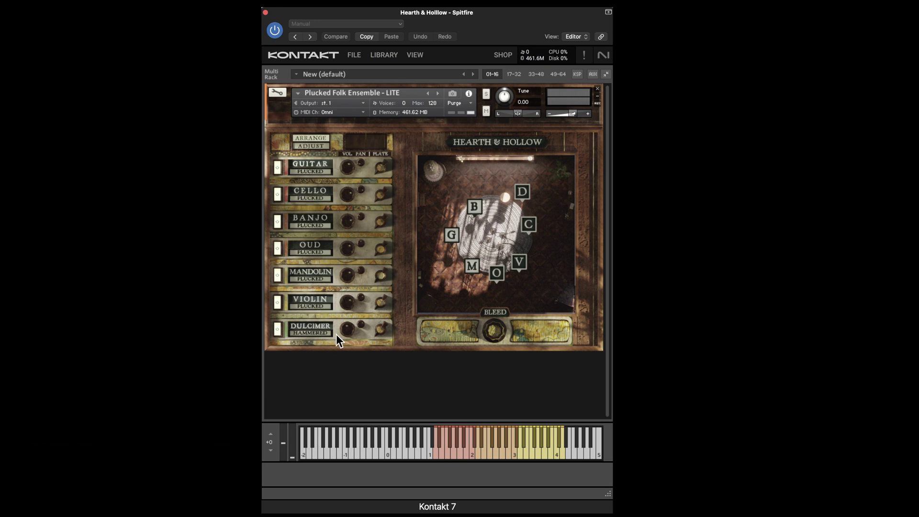
Spread the guitar, cello, violin and oud markers outward on the Hearth & Hollow stage, and view the oud's articulations
{"action": "mouse_move", "coordinate": [496, 272]}
{"action": "left_mouse_down"}
{"action": "mouse_move", "coordinate": [506, 281]}
{"action": "mouse_move", "coordinate": [540, 254]}
{"action": "left_mouse_up"}
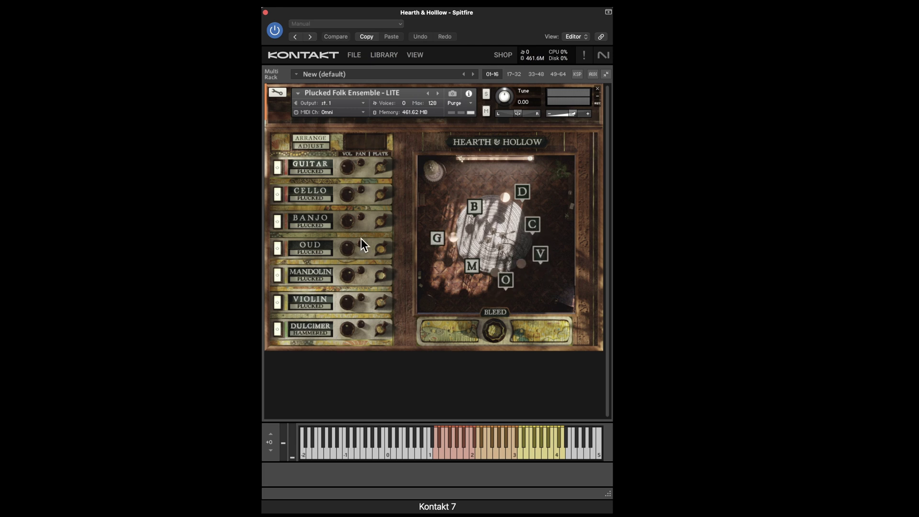
{"action": "left_click", "coordinate": [316, 249]}
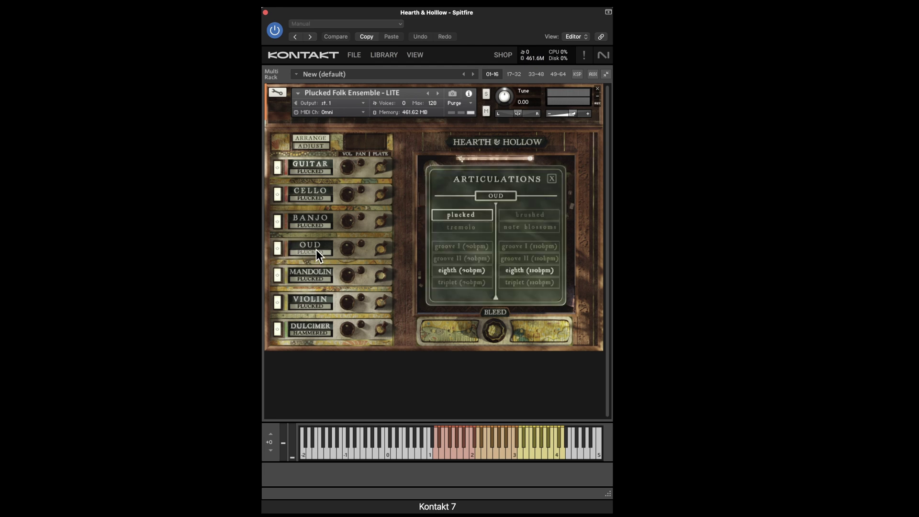
{"action": "left_click", "coordinate": [552, 179]}
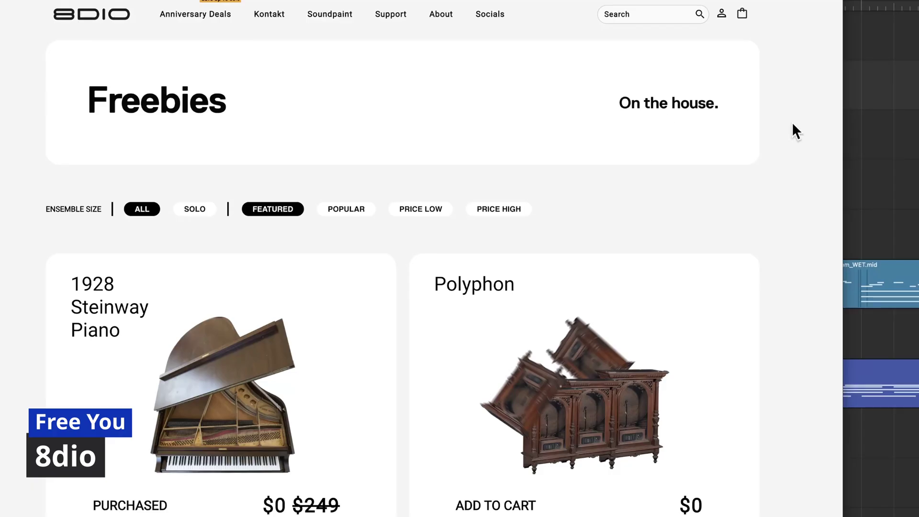
Look through the free instruments on 8Dio's Freebies web page, down past Free You
{"action": "scroll", "coordinate": [792, 131], "scroll_direction": "down", "scroll_amount": 6}
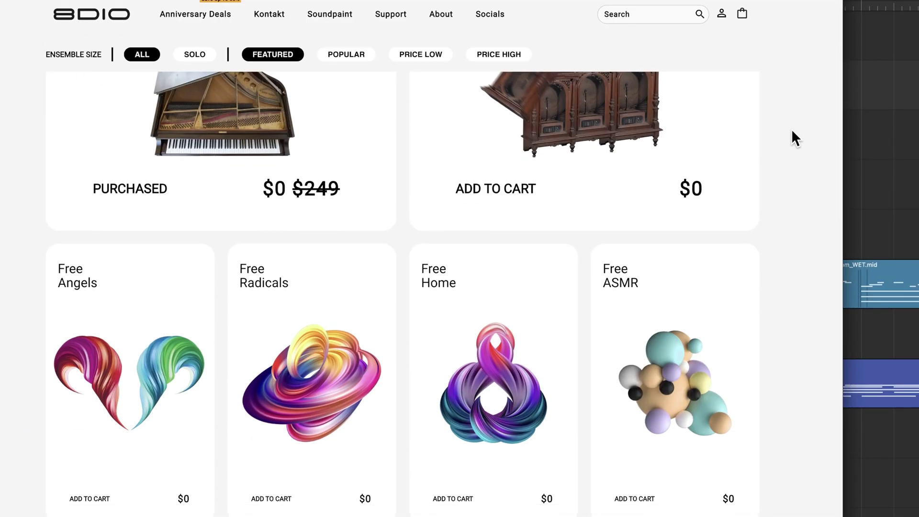
{"action": "scroll", "coordinate": [792, 131], "scroll_direction": "down", "scroll_amount": 6}
{"action": "scroll", "coordinate": [792, 132], "scroll_direction": "down", "scroll_amount": 8}
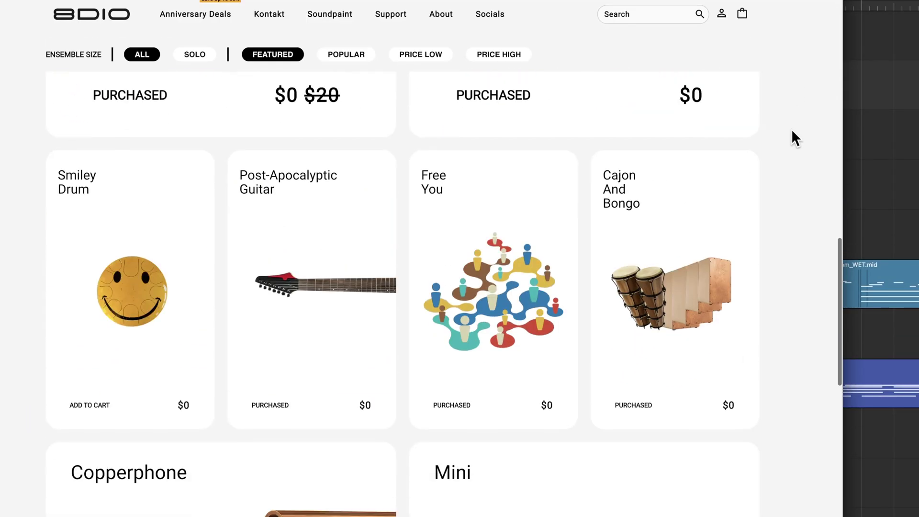
{"action": "scroll", "coordinate": [791, 129], "scroll_direction": "down", "scroll_amount": 5}
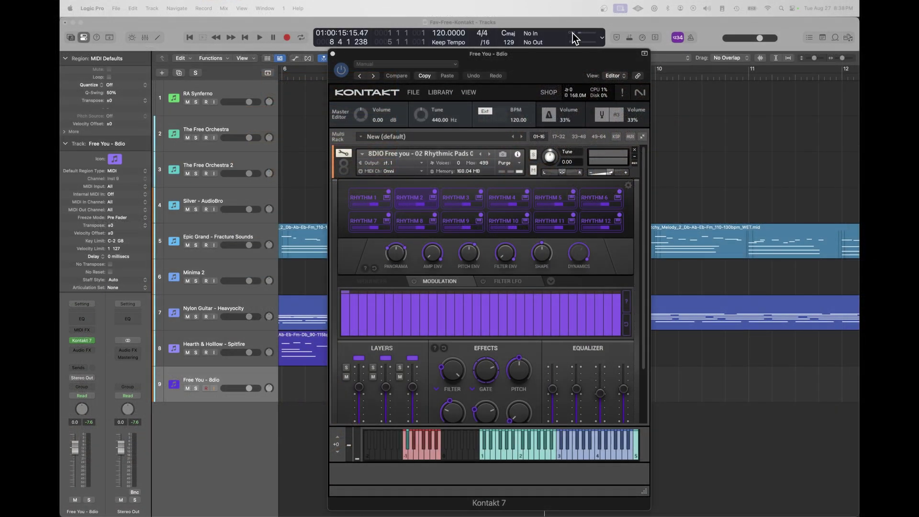
In the Free You - 8dio instrument, advance through the Rhythmic Pads instruments and select the Rhythm 8 pattern
{"action": "left_click", "coordinate": [563, 55]}
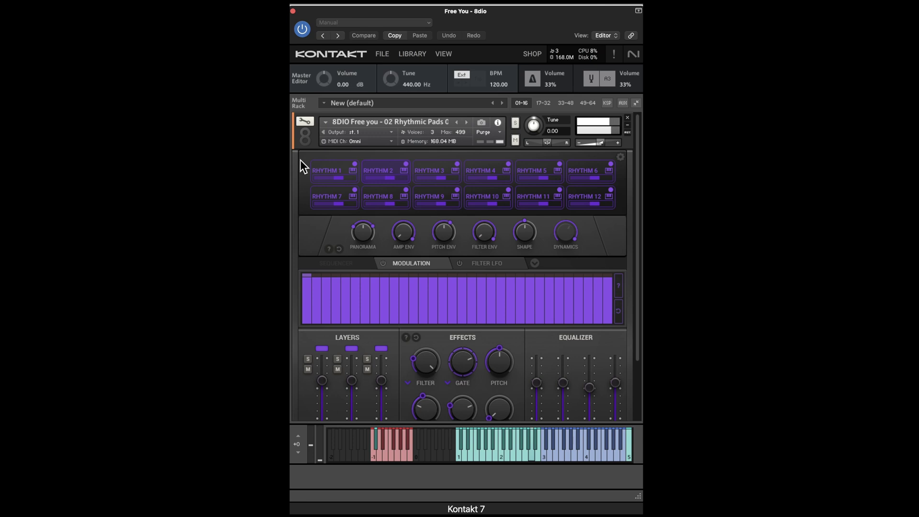
{"action": "left_click", "coordinate": [465, 123]}
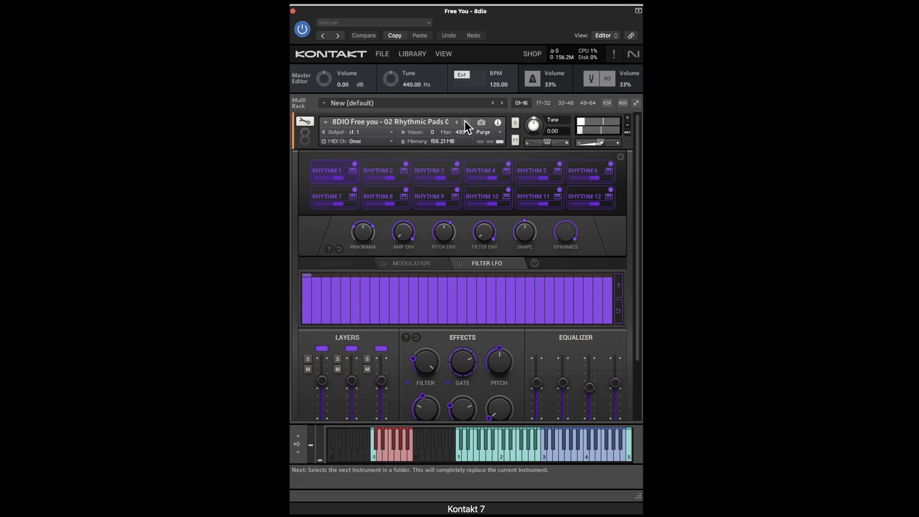
{"action": "left_click", "coordinate": [465, 122]}
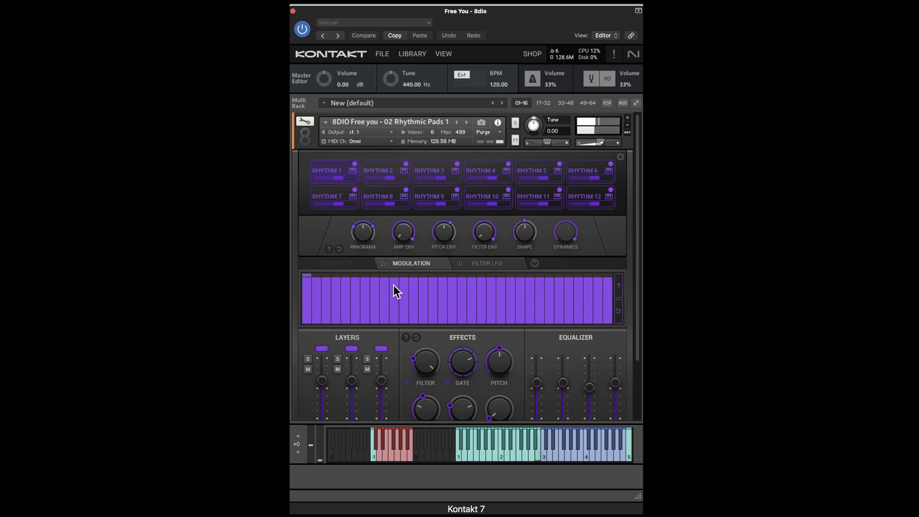
{"action": "left_click", "coordinate": [384, 195]}
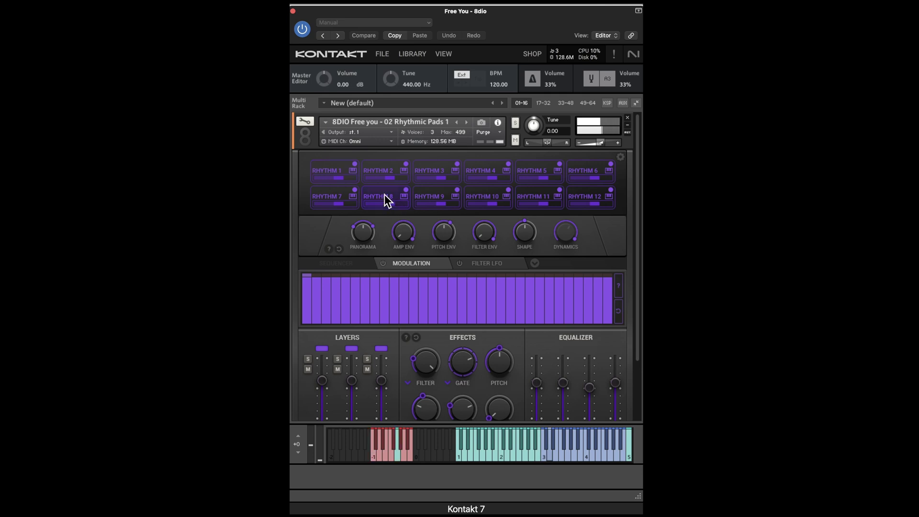
Select the Rhythm 3 pattern in the Free You Rhythmic Pads instrument
{"action": "left_click", "coordinate": [433, 171]}
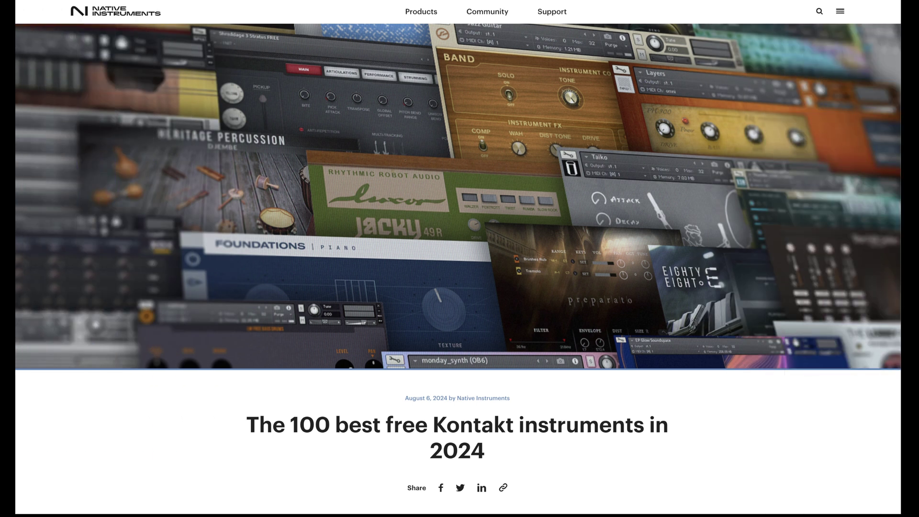
Look through Native Instruments' article on the 100 best free Kontakt instruments, from the synths through vocals and pianos down past XoX Drums
{"action": "scroll", "coordinate": [855, 280], "scroll_direction": "down", "scroll_amount": 10}
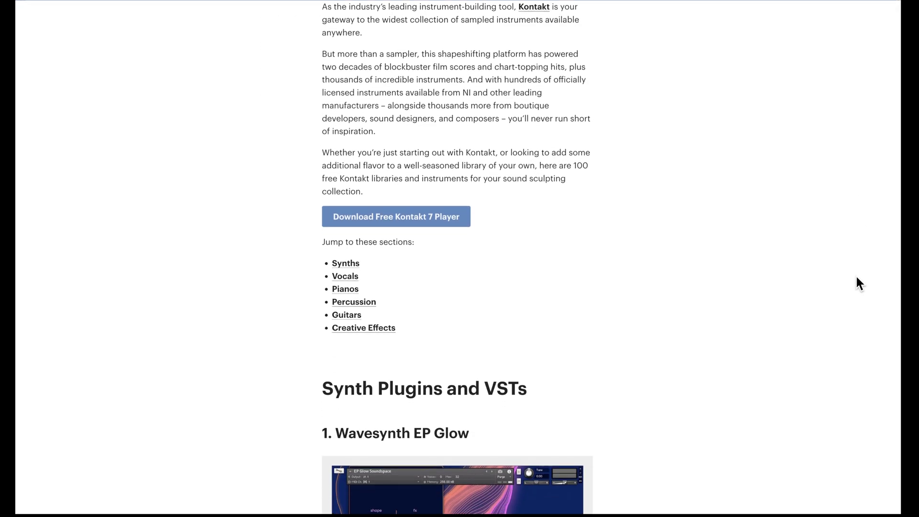
{"action": "scroll", "coordinate": [857, 279], "scroll_direction": "down", "scroll_amount": 10}
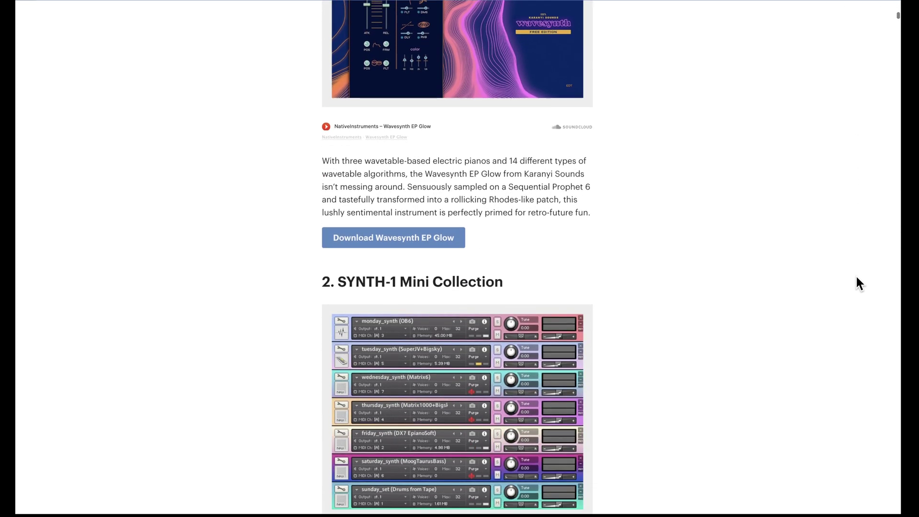
{"action": "scroll", "coordinate": [857, 278], "scroll_direction": "down", "scroll_amount": 12}
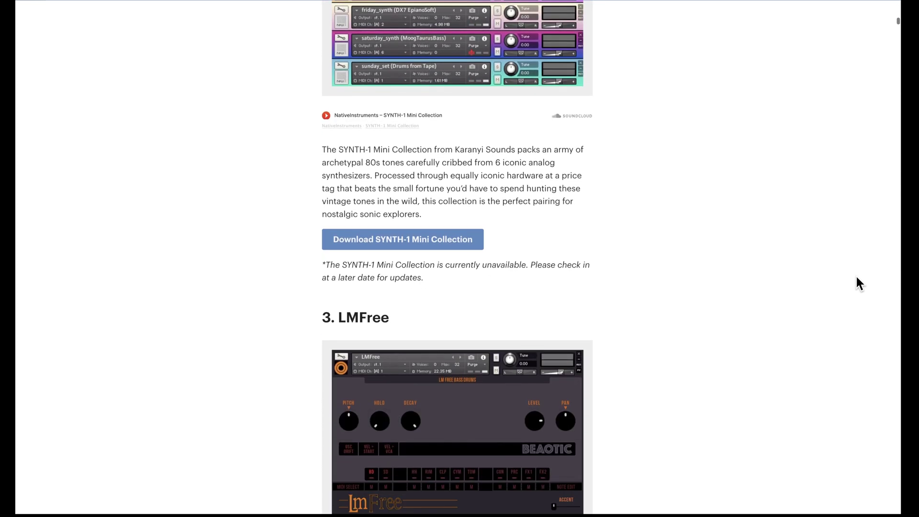
{"action": "scroll", "coordinate": [856, 278], "scroll_direction": "down", "scroll_amount": 5}
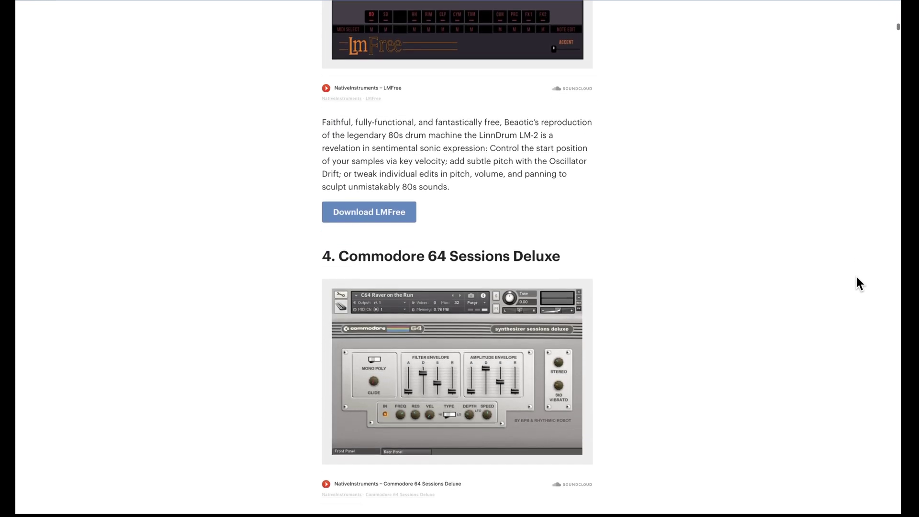
{"action": "scroll", "coordinate": [857, 278], "scroll_direction": "down", "scroll_amount": 6}
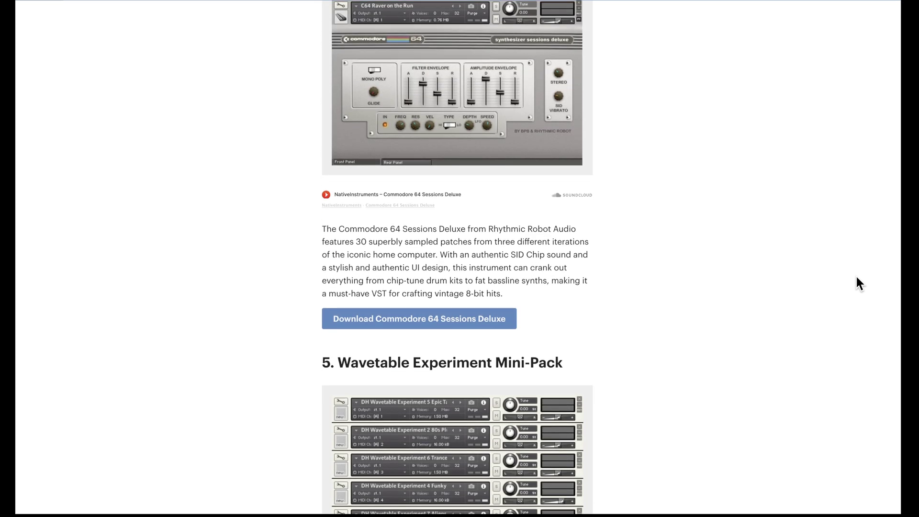
{"action": "scroll", "coordinate": [856, 278], "scroll_direction": "down", "scroll_amount": 10}
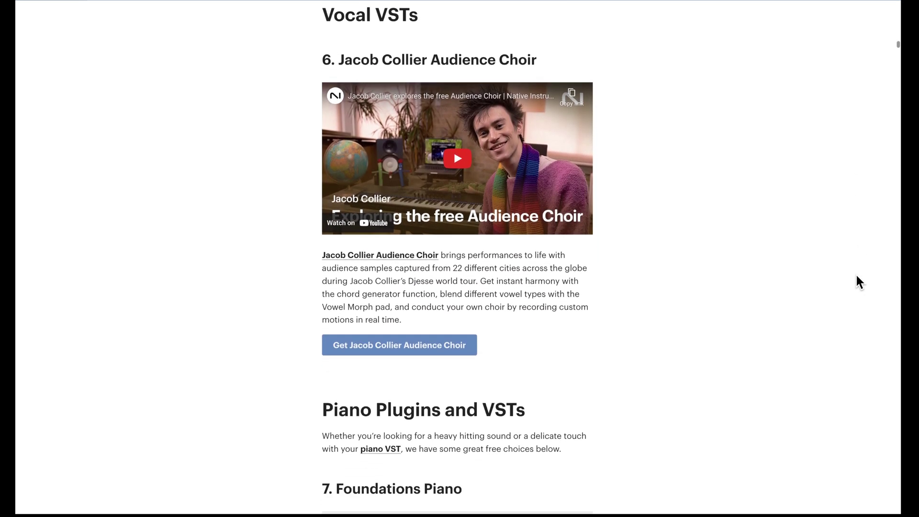
{"action": "scroll", "coordinate": [857, 277], "scroll_direction": "down", "scroll_amount": 10}
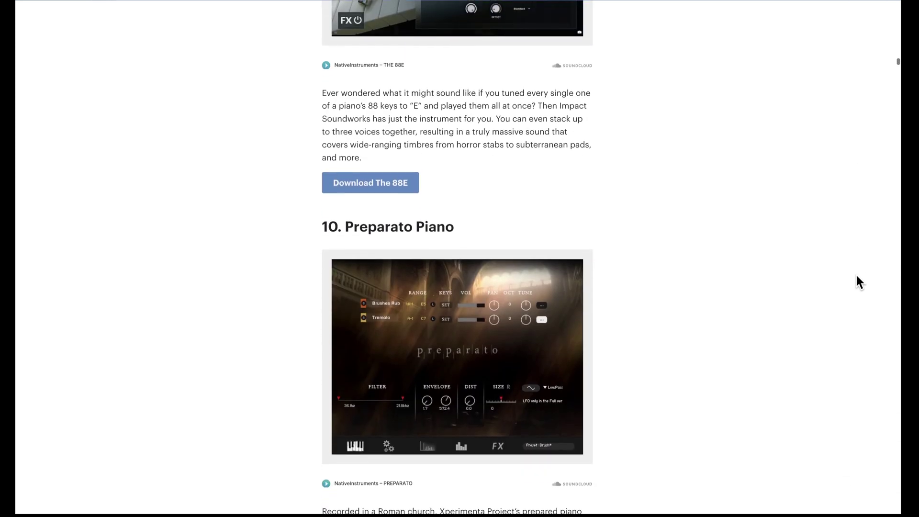
{"action": "scroll", "coordinate": [857, 276], "scroll_direction": "down", "scroll_amount": 3}
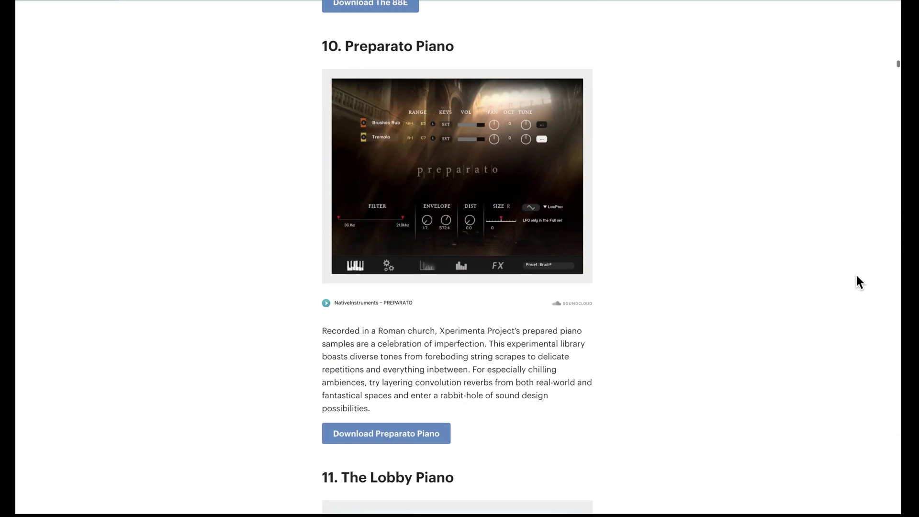
{"action": "scroll", "coordinate": [857, 276], "scroll_direction": "down", "scroll_amount": 12}
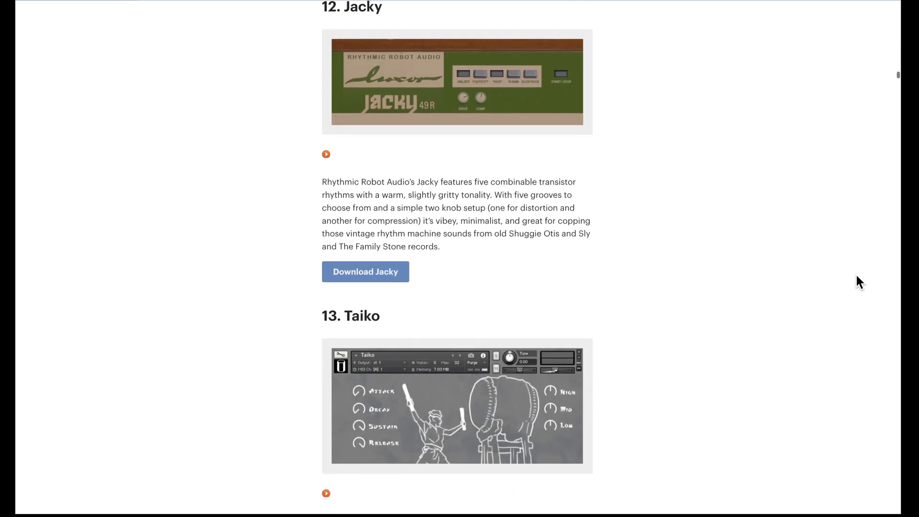
{"action": "scroll", "coordinate": [856, 276], "scroll_direction": "down", "scroll_amount": 8}
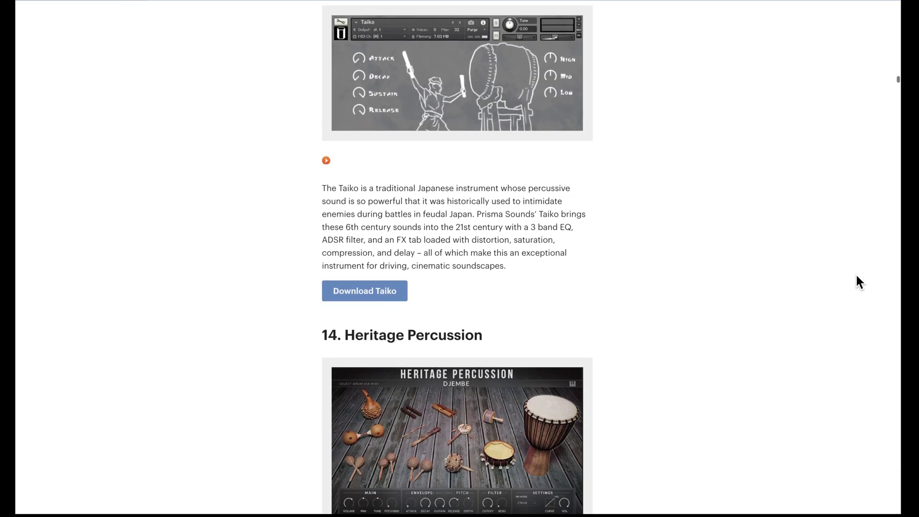
{"action": "scroll", "coordinate": [857, 276], "scroll_direction": "down", "scroll_amount": 5}
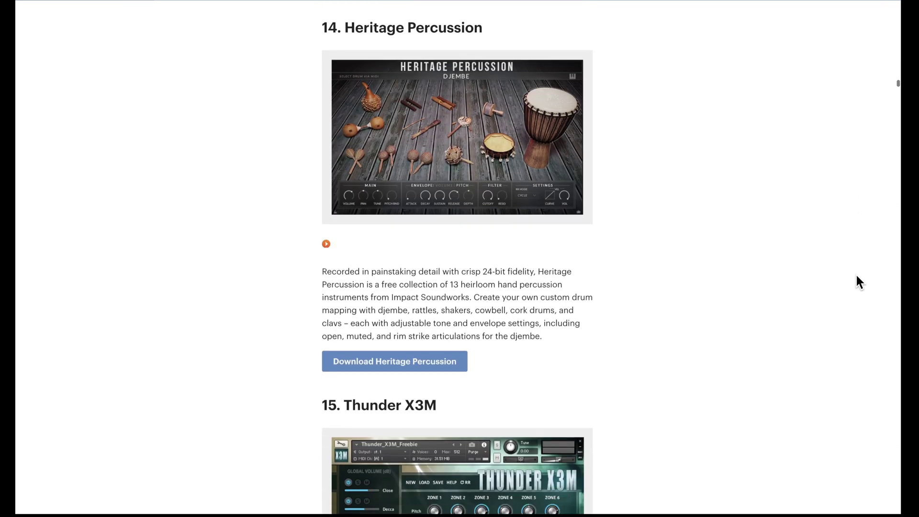
{"action": "scroll", "coordinate": [854, 276], "scroll_direction": "down", "scroll_amount": 2}
{"action": "scroll", "coordinate": [855, 276], "scroll_direction": "down", "scroll_amount": 9}
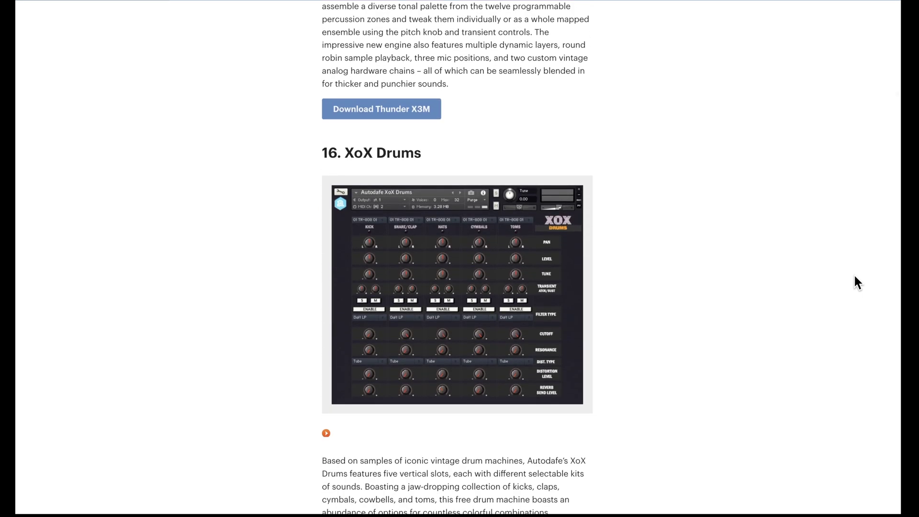
{"action": "scroll", "coordinate": [855, 276], "scroll_direction": "down", "scroll_amount": 9}
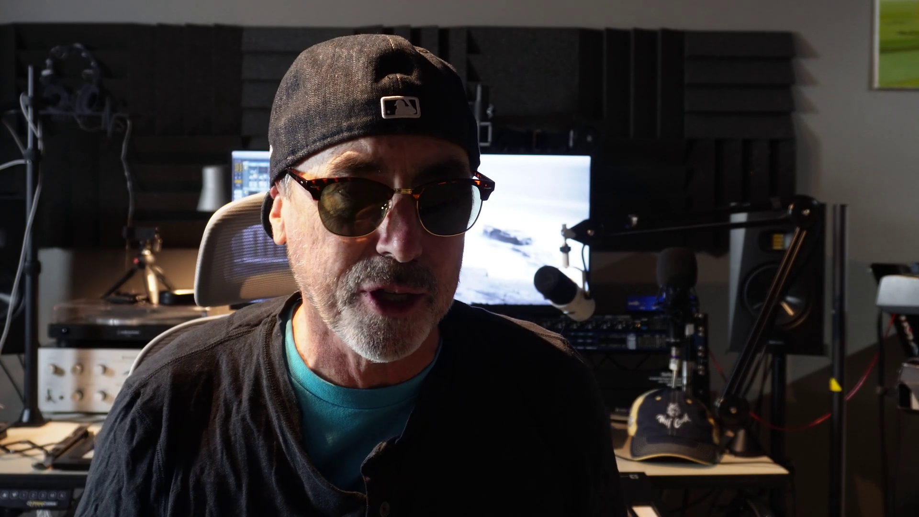